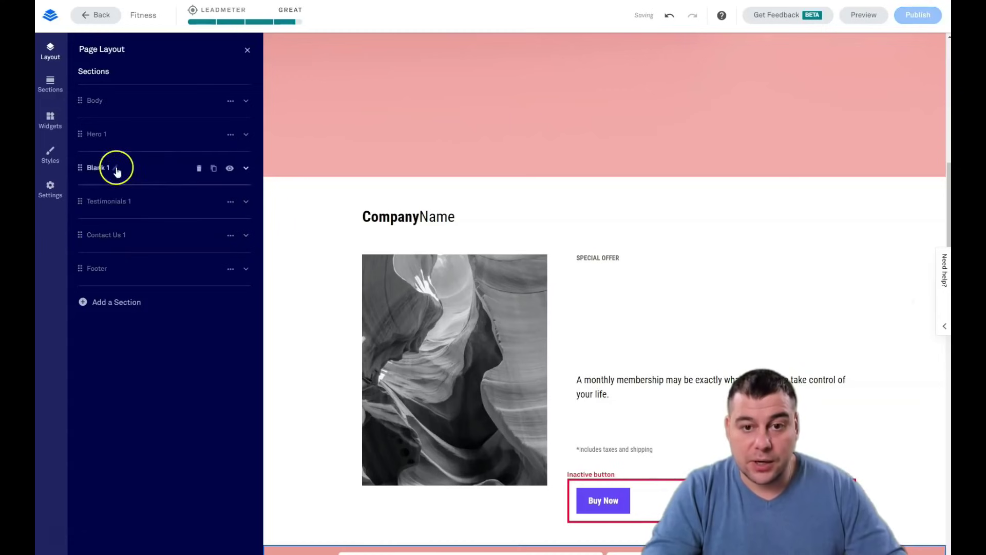
Review the landing page's sections from the opening banner down to the contact form and footer
scroll(459, 224, down, 20)
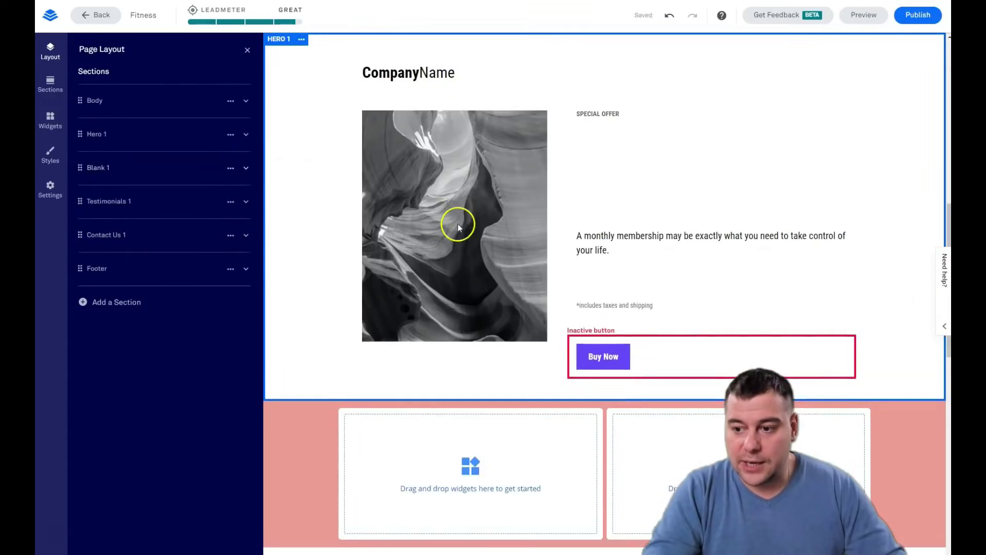
scroll(459, 226, down, 5)
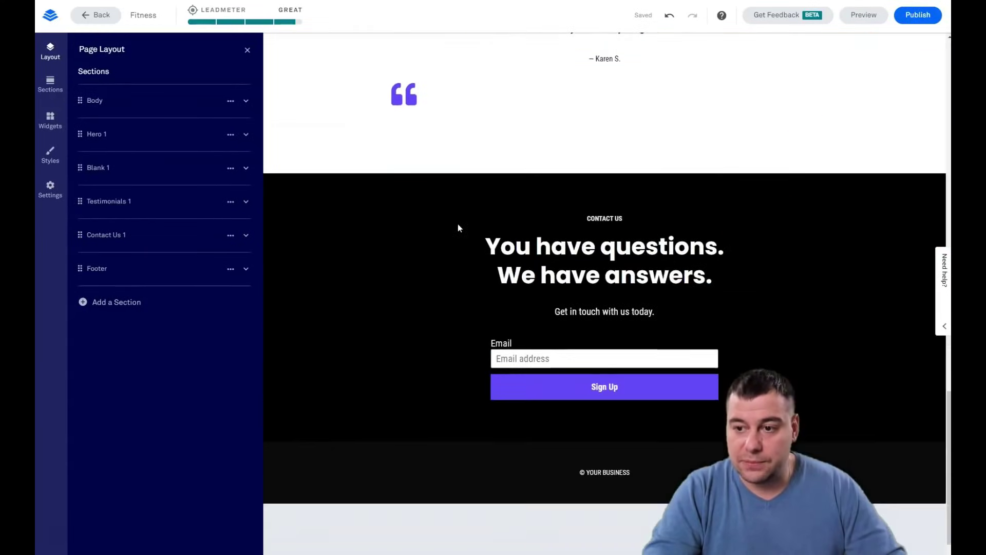
scroll(460, 226, up, 15)
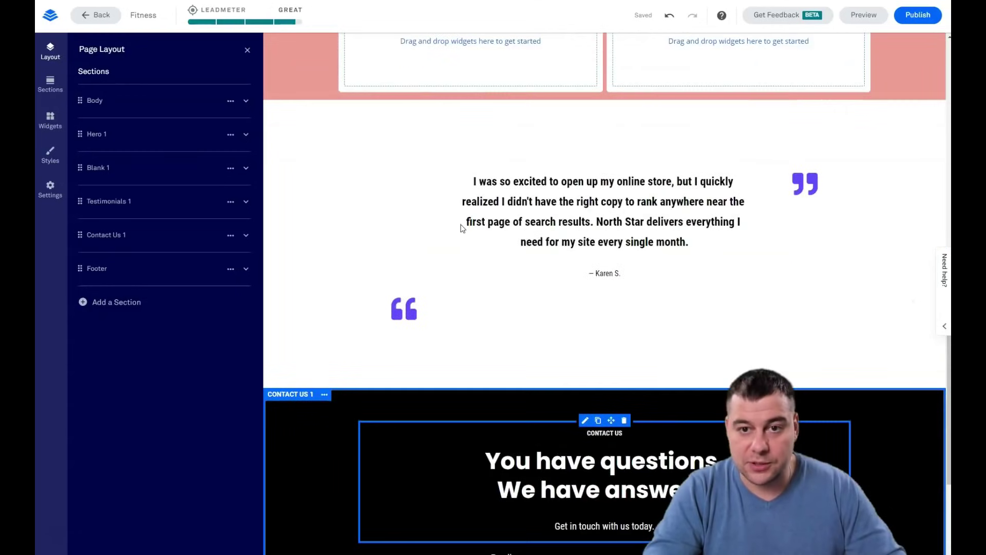
scroll(461, 227, up, 5)
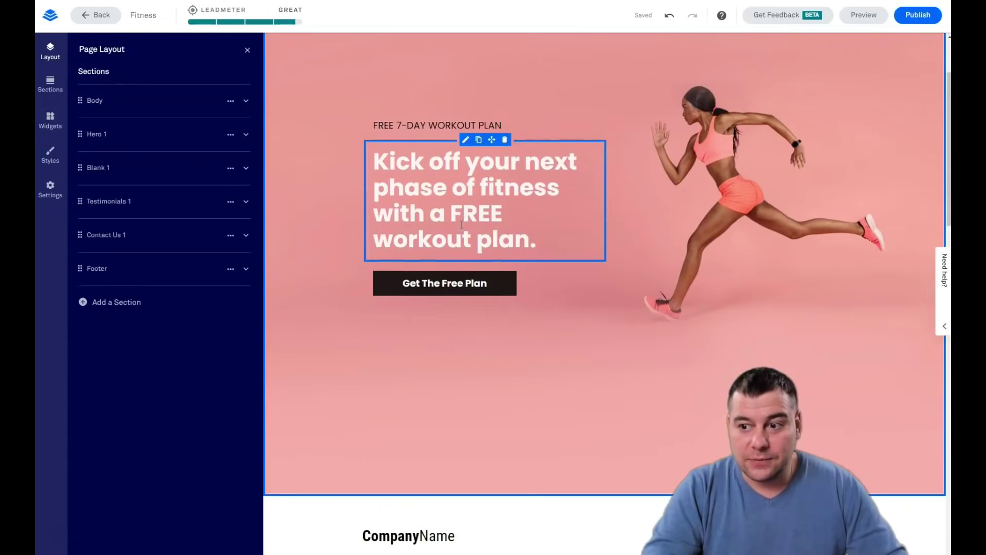
scroll(461, 227, down, 9)
scroll(461, 226, down, 5)
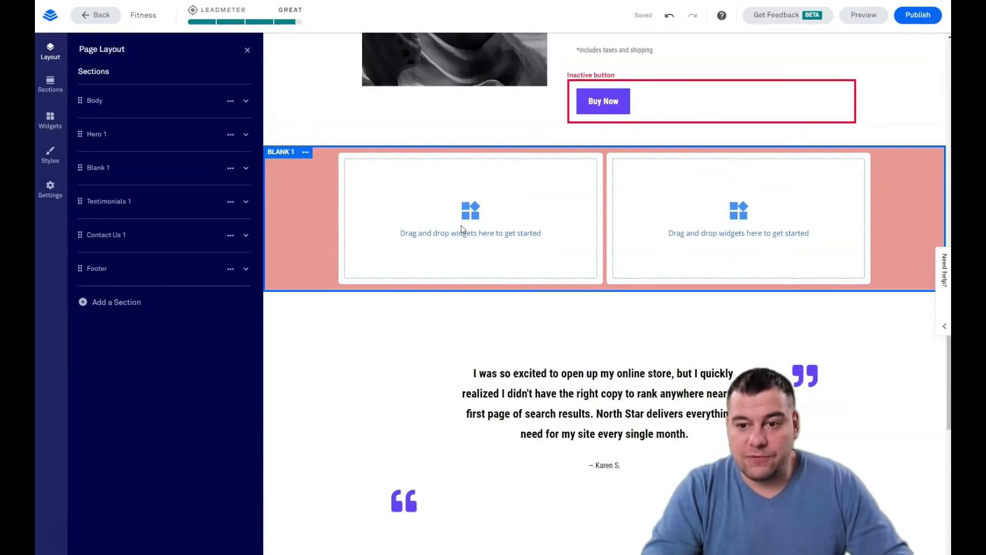
scroll(464, 224, up, 2)
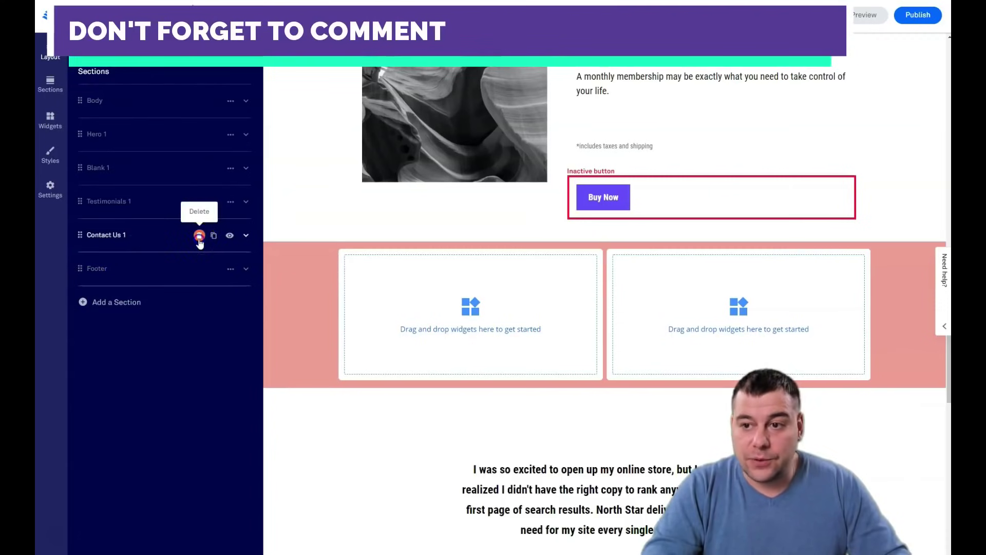
Delete the Contact Us 1 and Testimonials 1 sections from the page layout
click(199, 236)
click(163, 235)
click(199, 202)
click(163, 201)
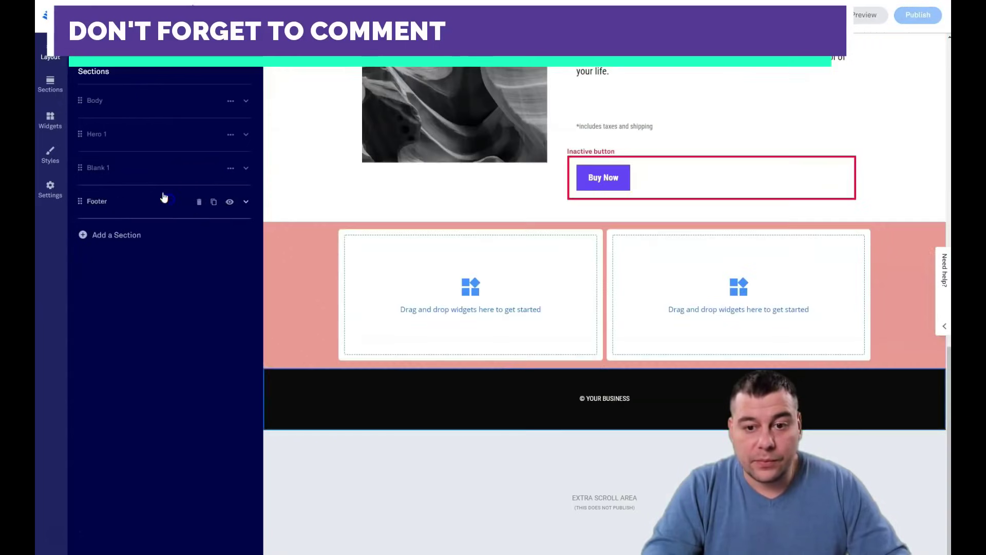
Delete the Hero 1 section, keeping the Body, Blank 1 and Footer sections, and close the page layout list
click(199, 168)
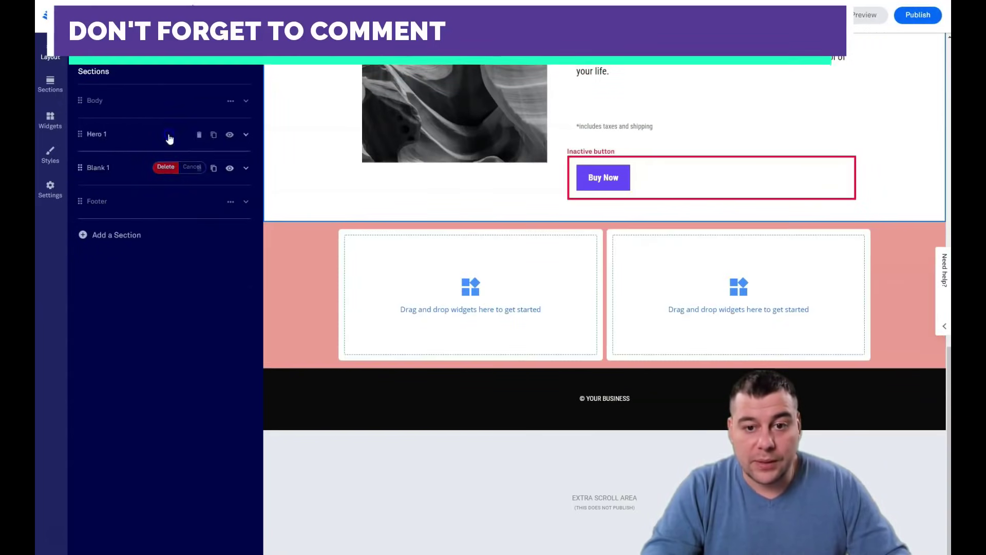
click(199, 135)
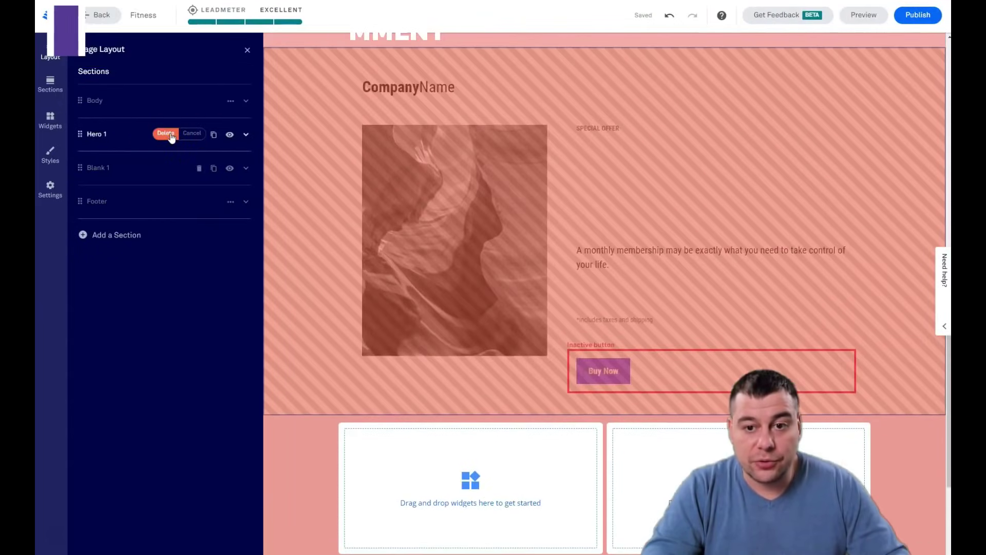
click(165, 134)
scroll(305, 233, up, 7)
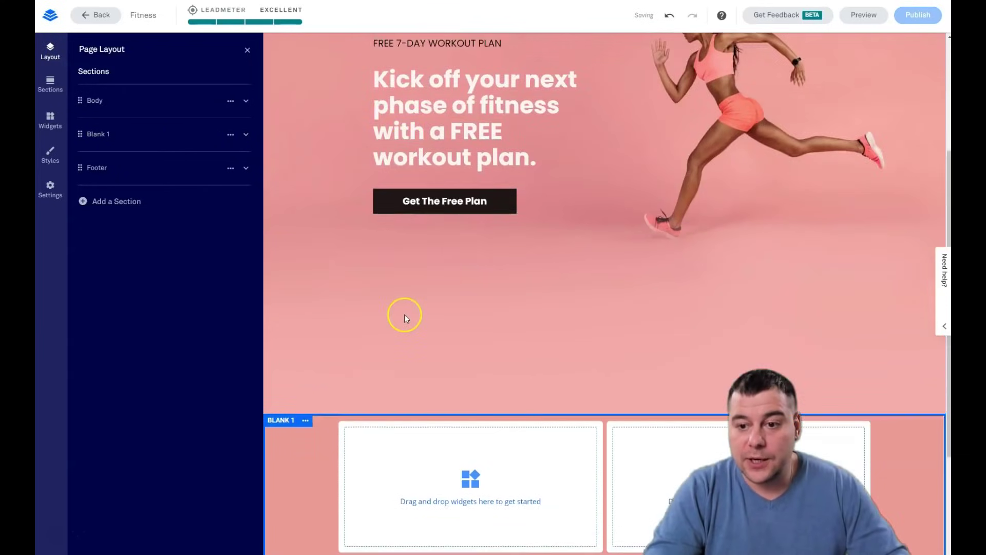
scroll(385, 224, down, 5)
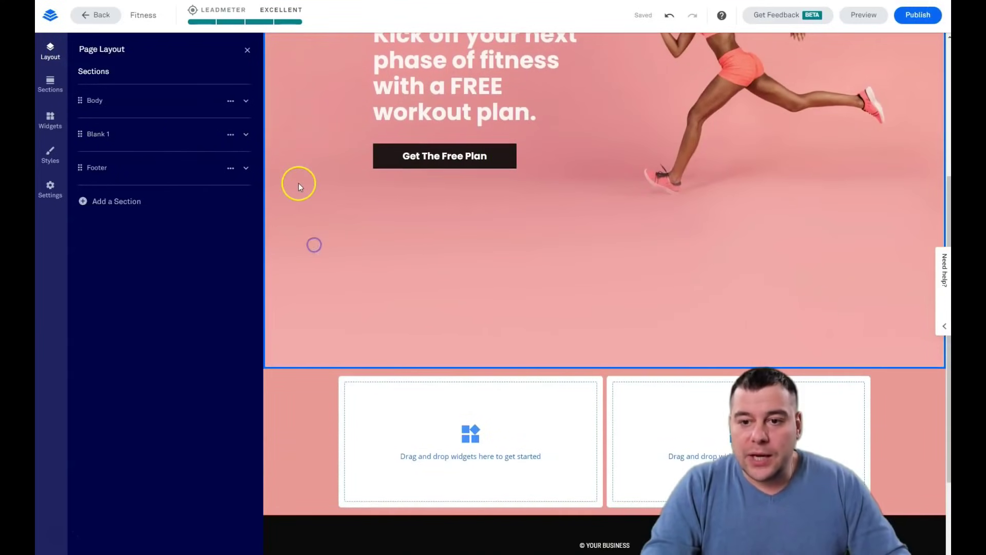
scroll(300, 183, up, 3)
click(249, 49)
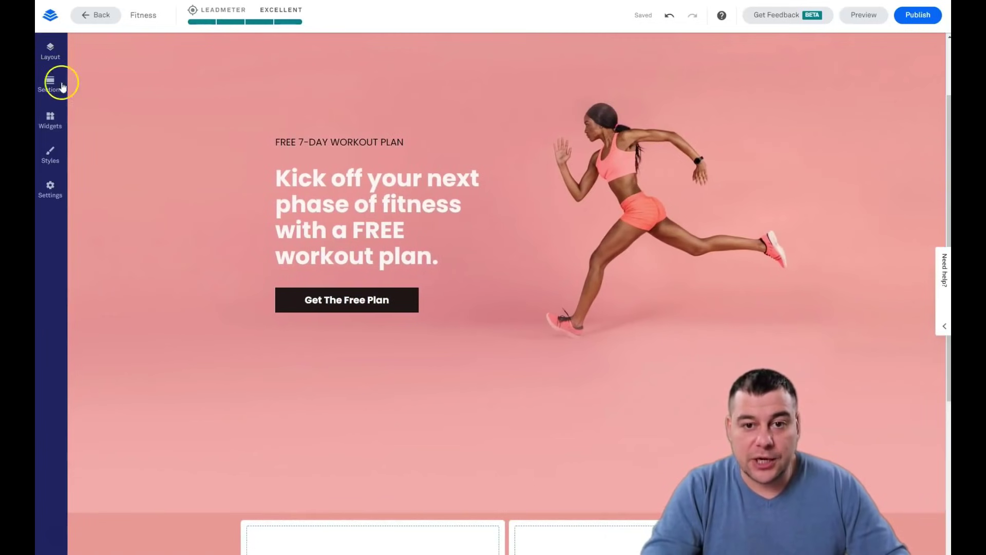
Open the section settings of the Body section at the start of the page
click(104, 69)
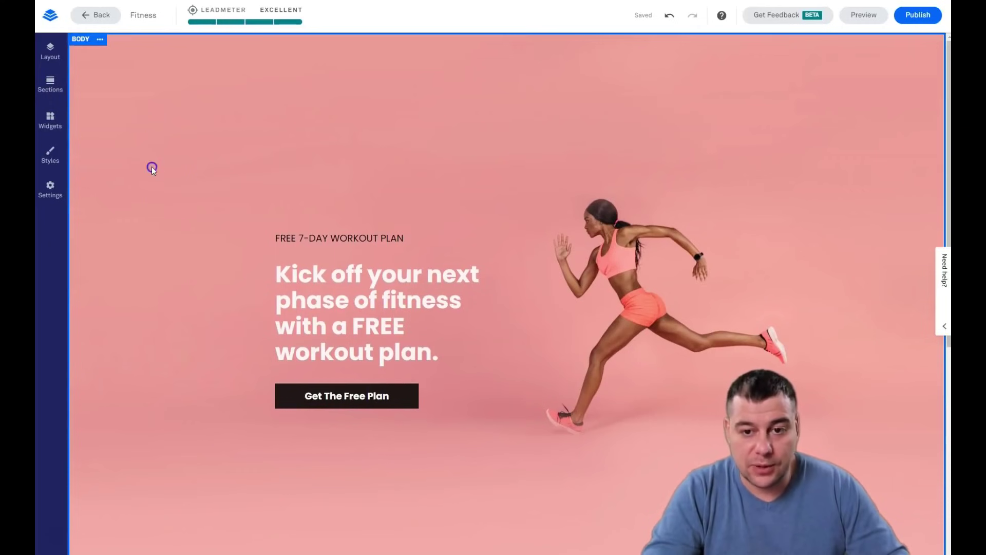
click(101, 40)
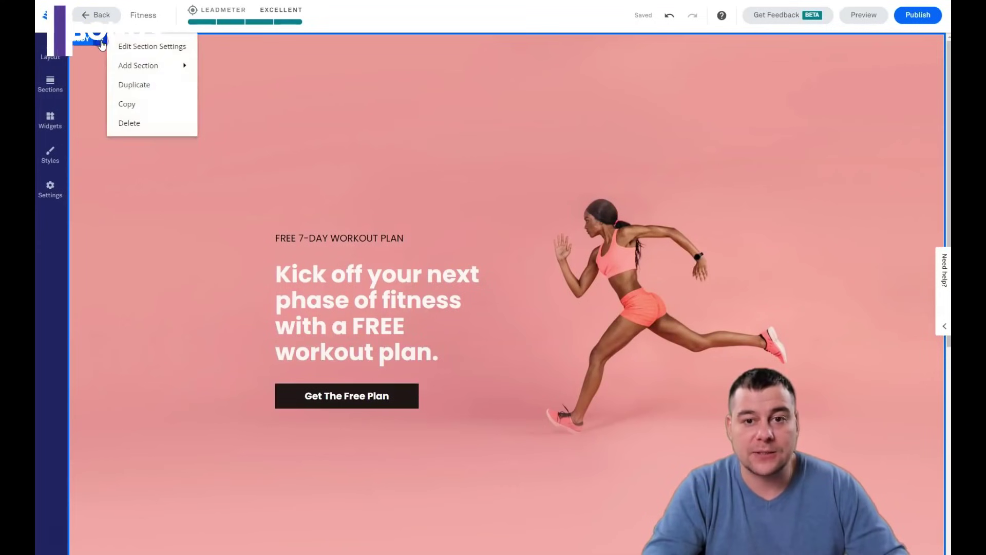
click(138, 67)
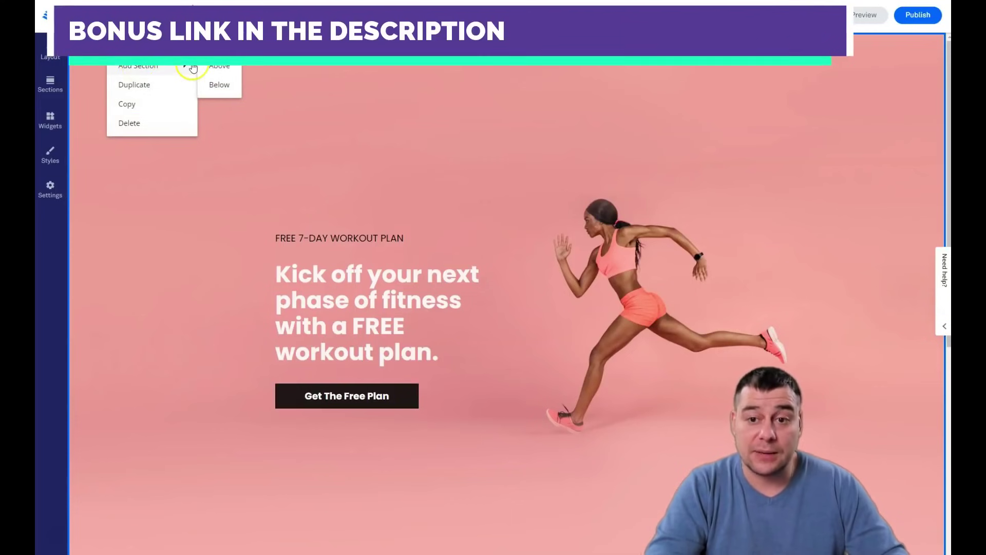
click(216, 86)
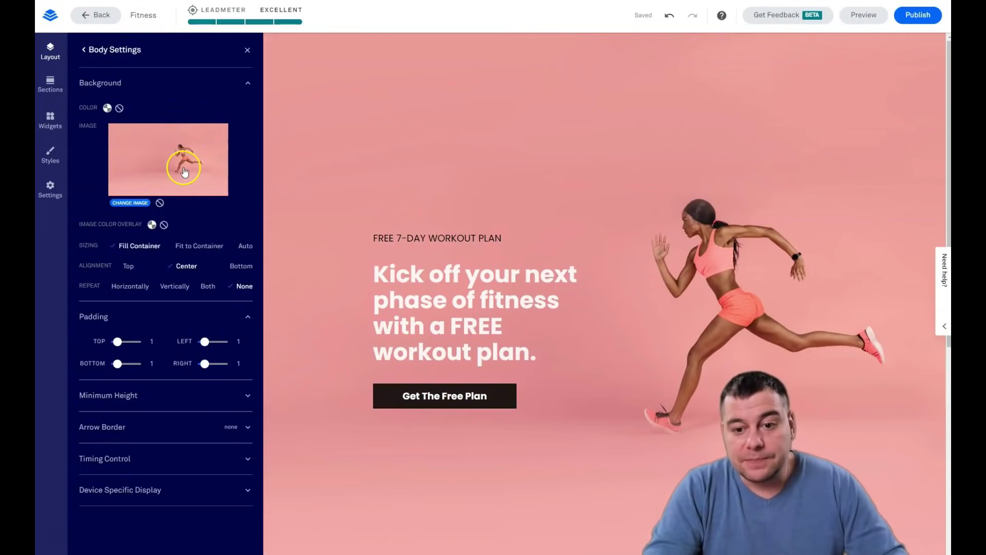
Try minimum heights of 75%, 50%, 90% and Auto on the Body section, and set it back to Full
click(236, 403)
click(181, 420)
click(212, 420)
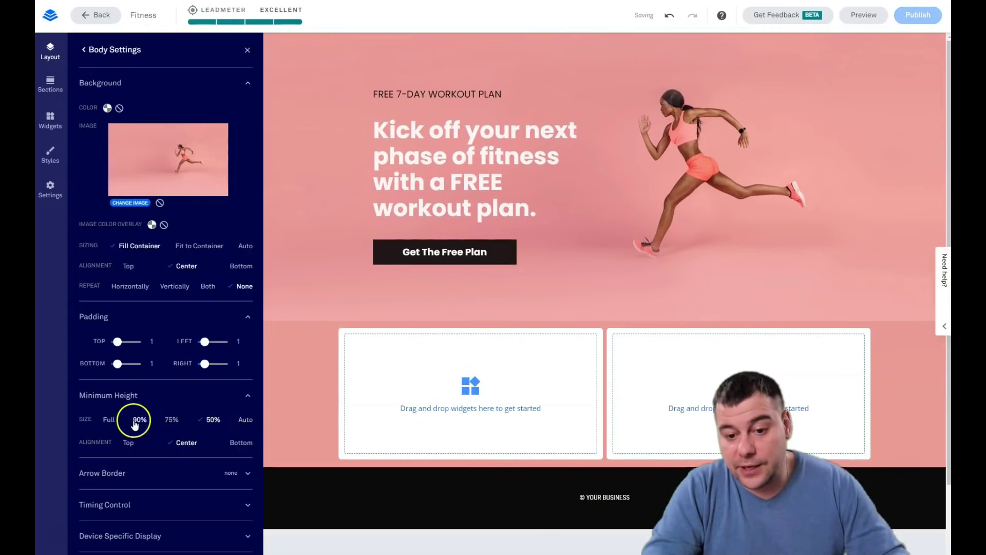
click(137, 421)
click(182, 420)
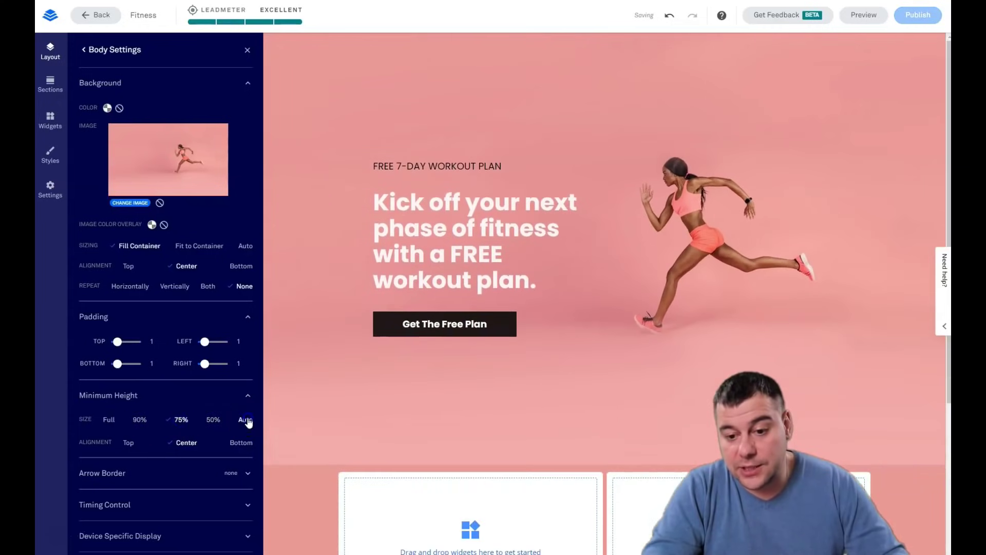
click(246, 420)
click(109, 420)
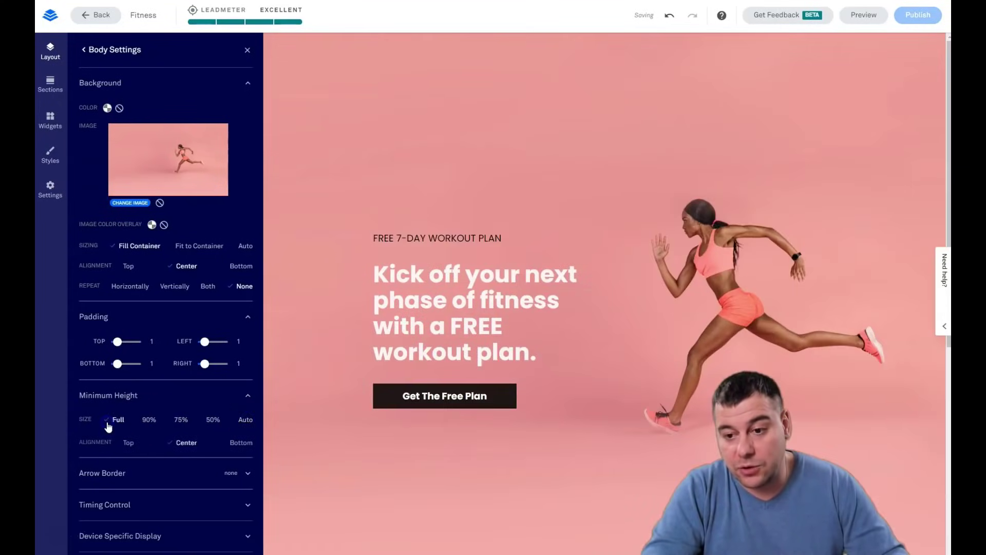
scroll(404, 305, down, 5)
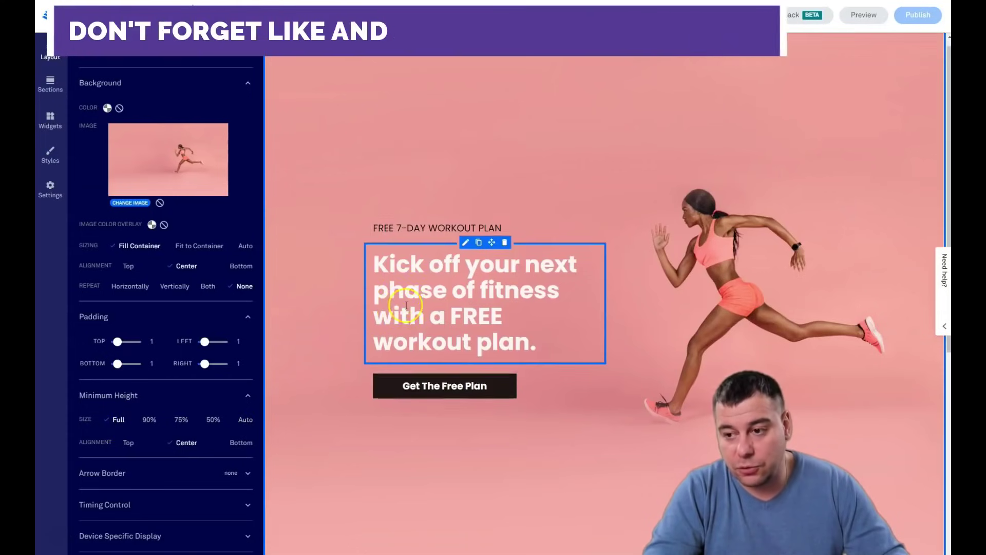
scroll(390, 298, up, 5)
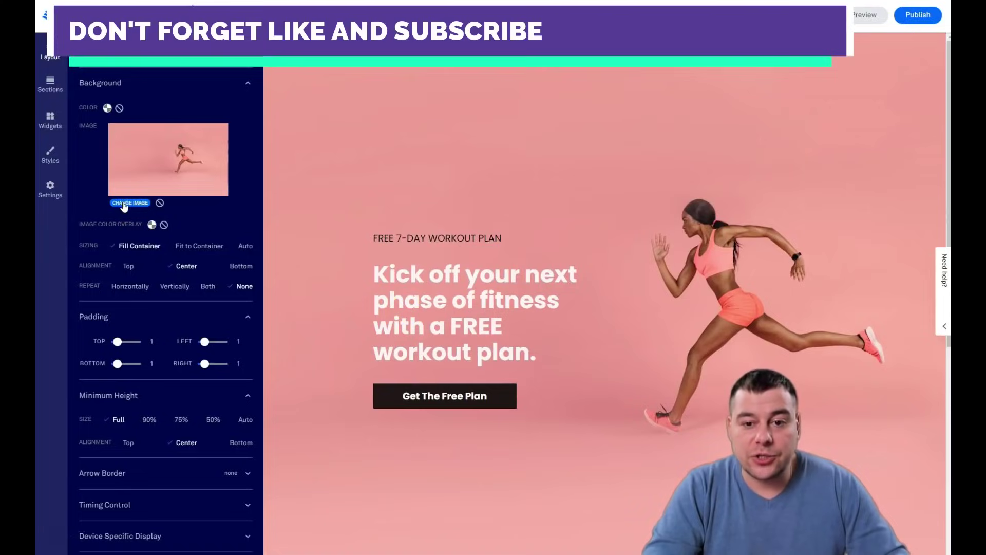
Remove the running woman background image from the Body section
click(123, 203)
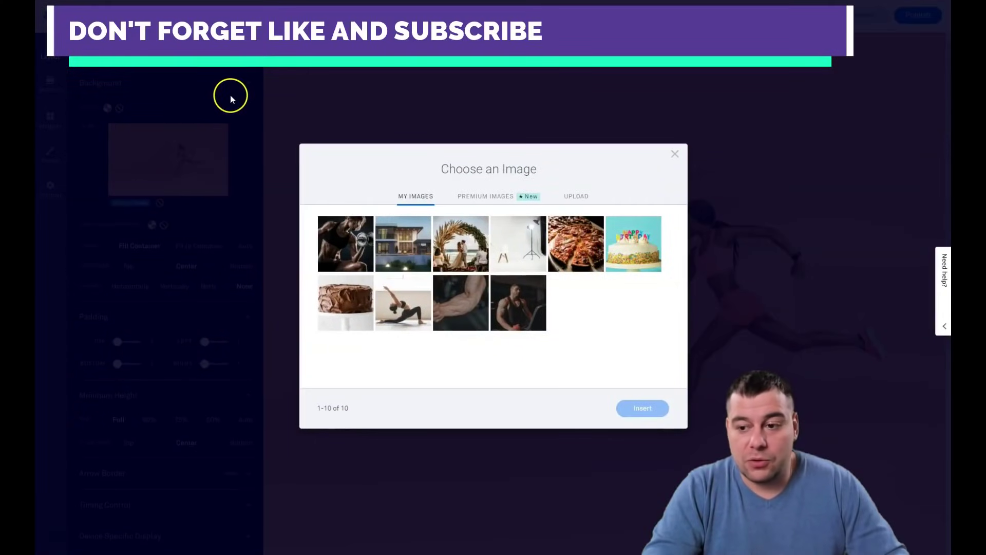
click(674, 150)
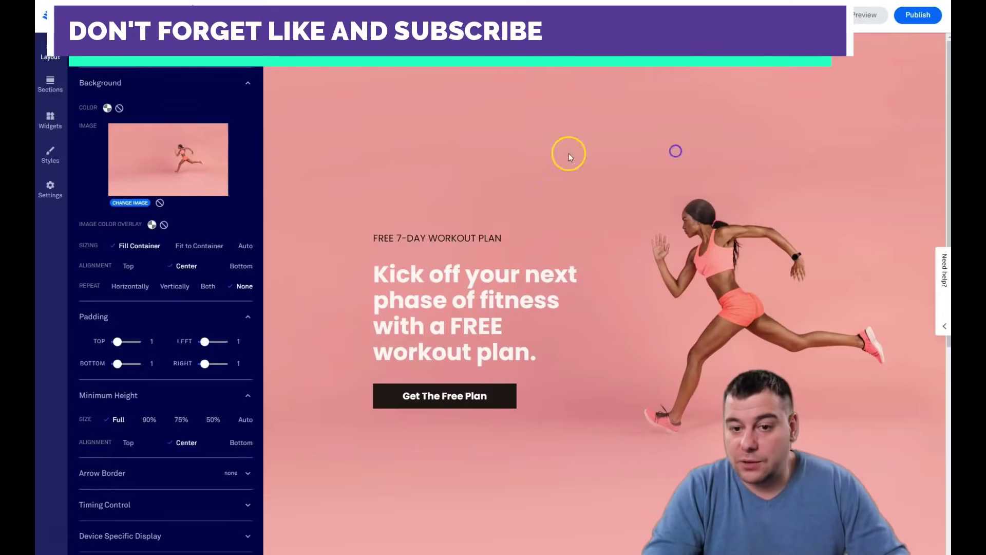
click(159, 205)
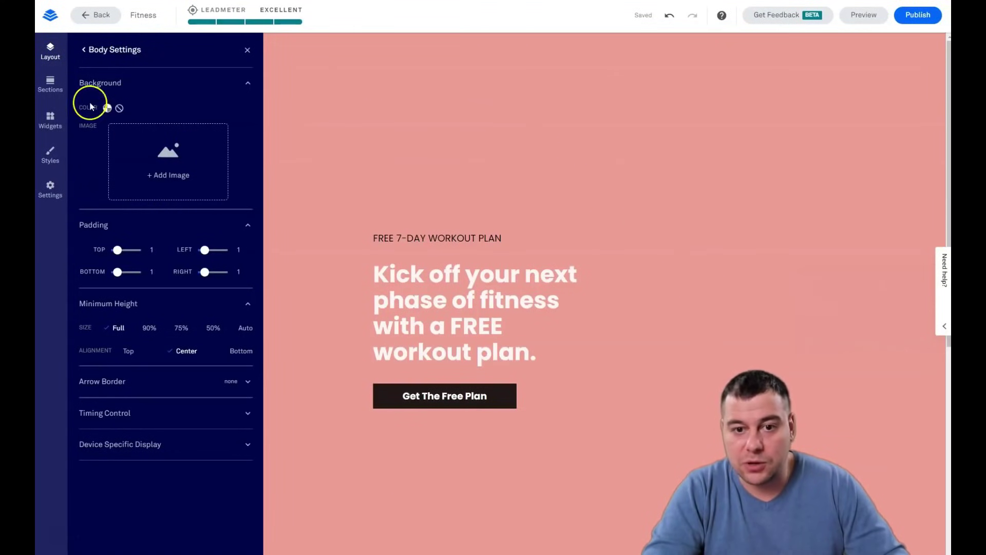
Try white as the Body section's background color, and set it to the salmon pink recent color
click(107, 109)
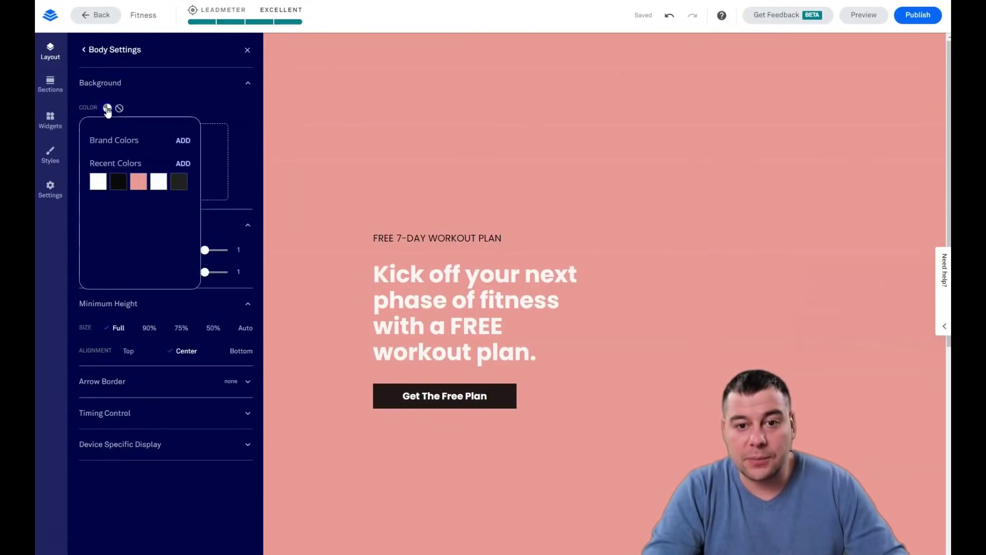
click(95, 183)
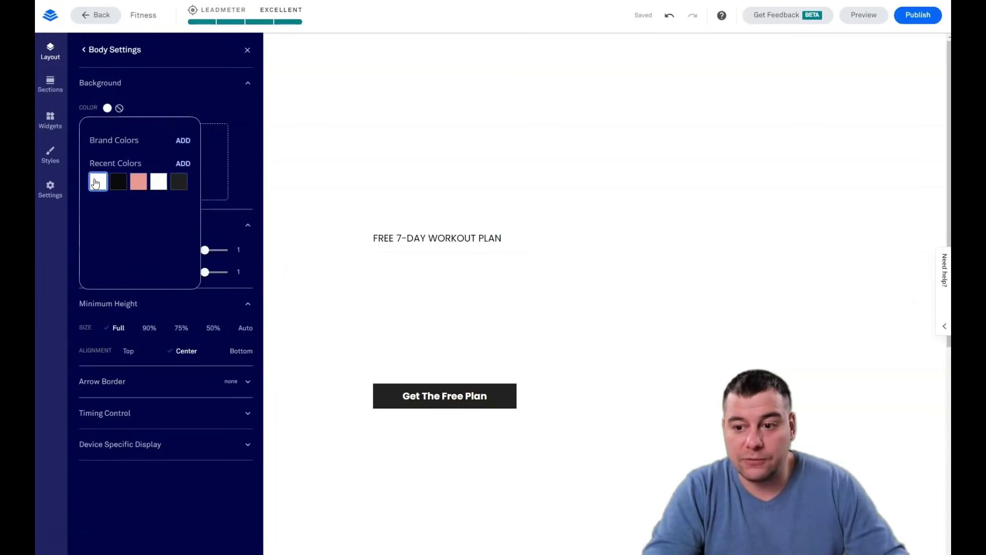
click(138, 182)
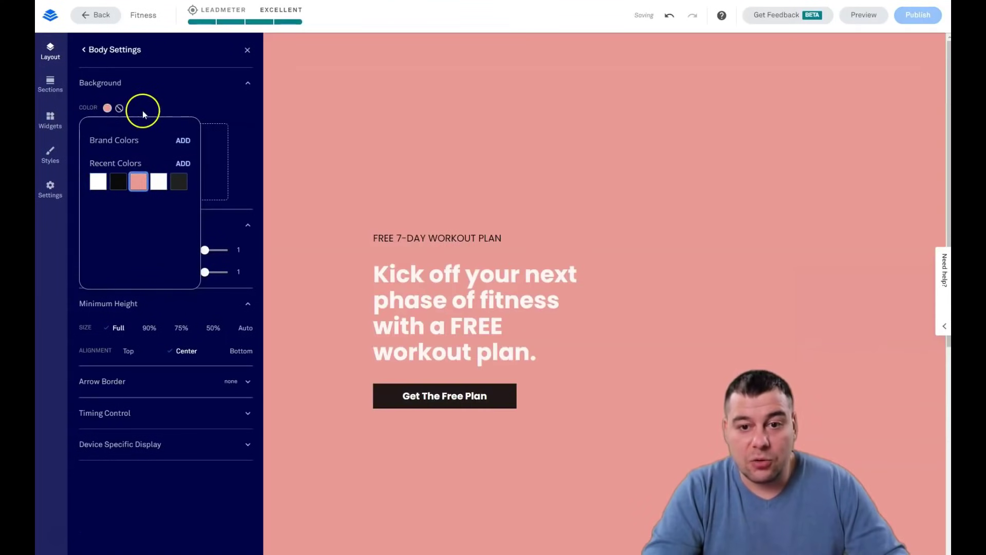
click(143, 109)
Browse the premium images, upload a photo of a muscular man lifting a dumbbell as the Body background, and close the settings
click(170, 162)
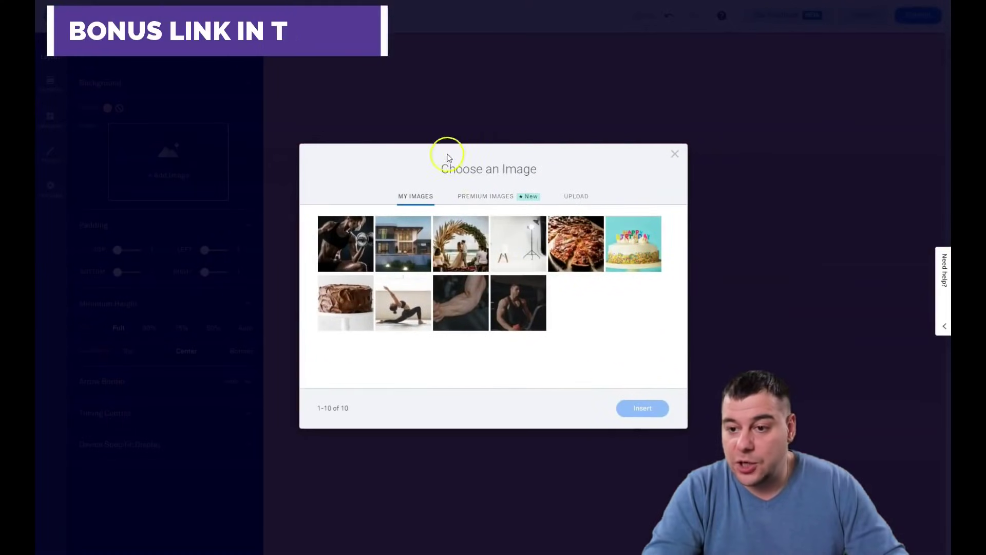
click(473, 202)
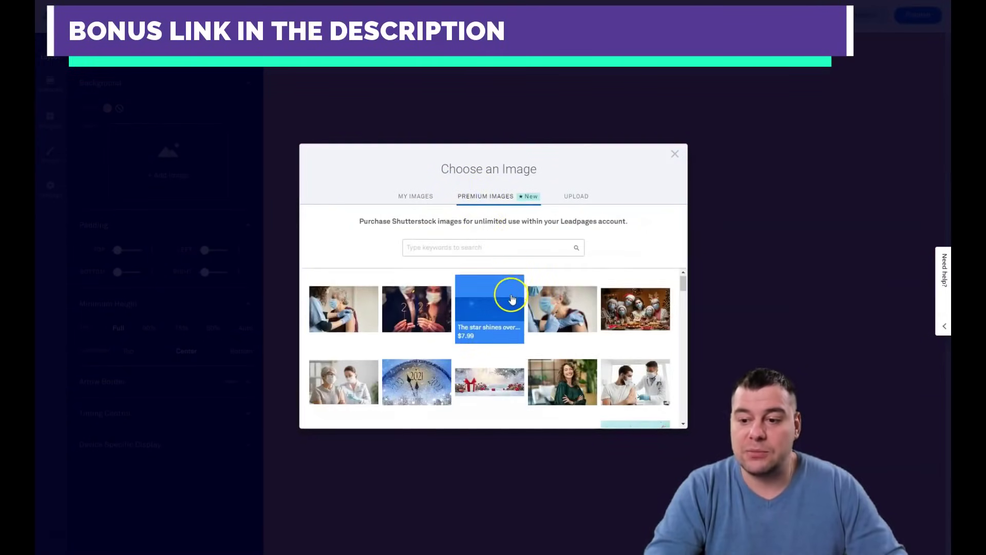
scroll(512, 295, down, 2)
scroll(512, 298, down, 8)
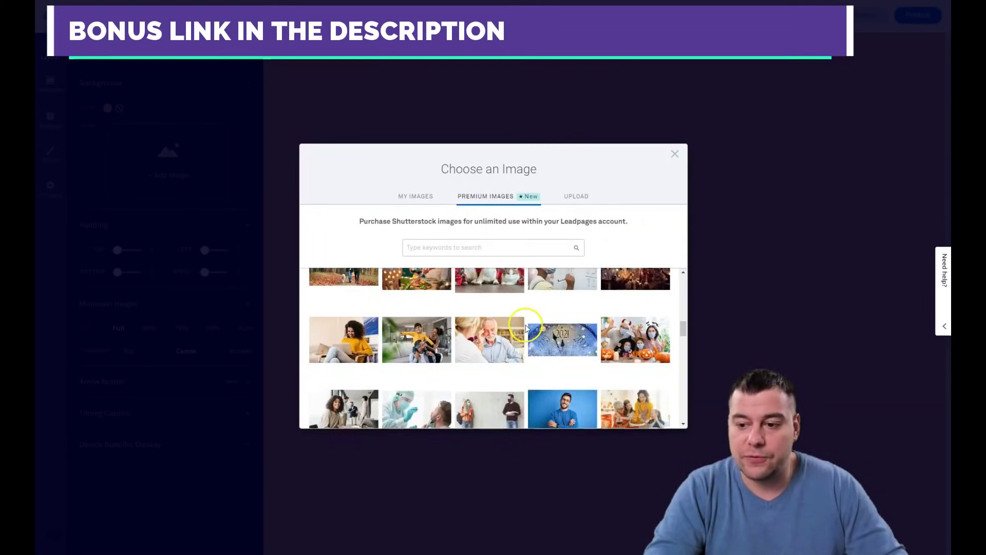
scroll(530, 321, down, 10)
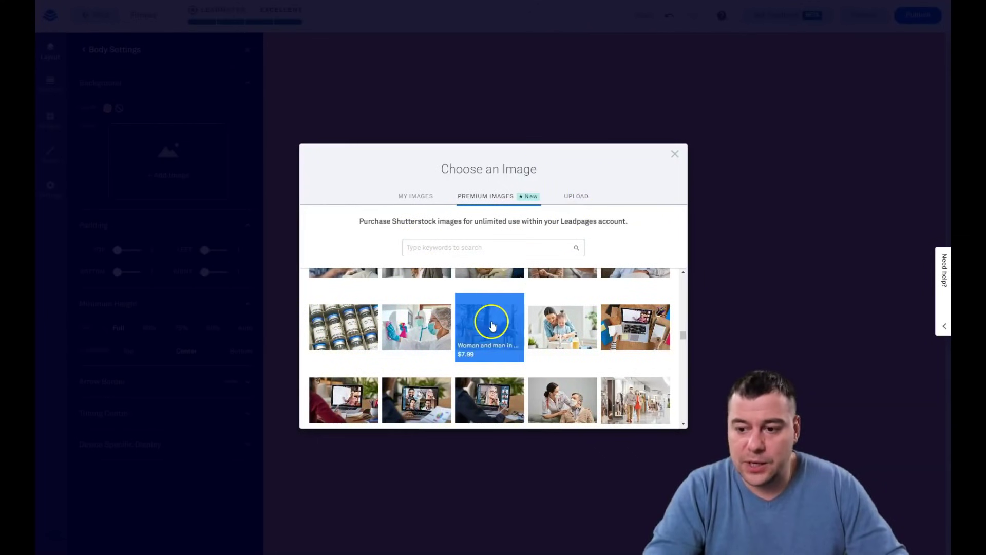
click(572, 201)
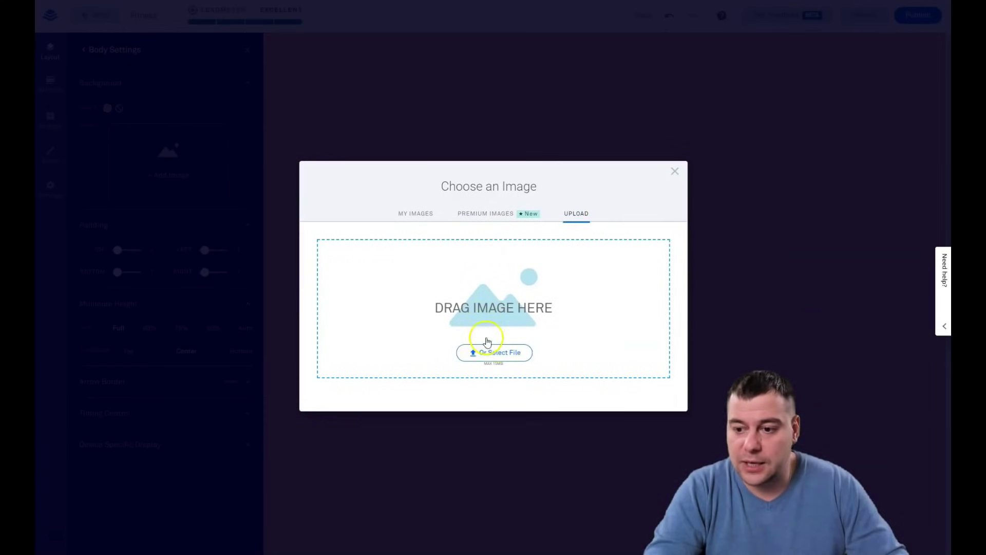
click(490, 353)
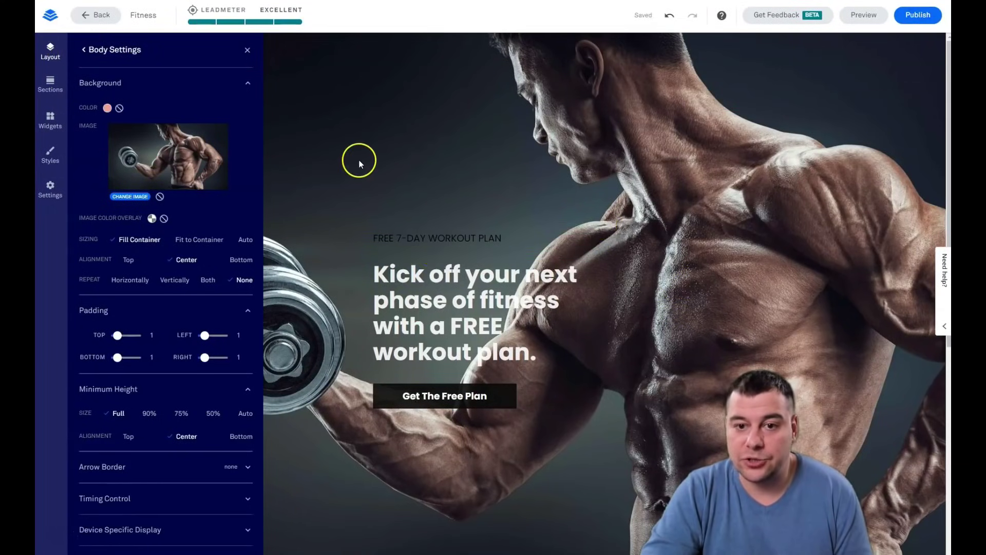
click(248, 50)
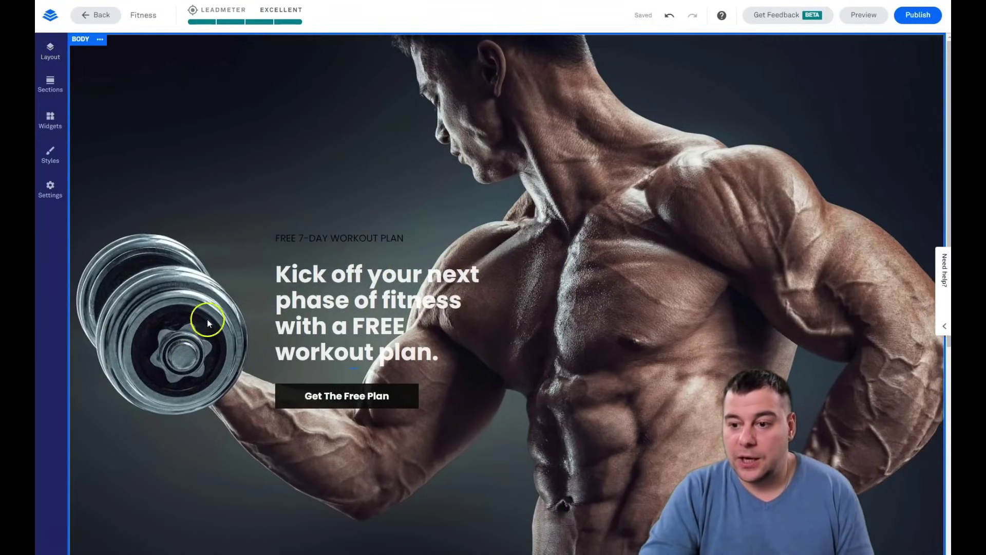
mouse_move(676, 255)
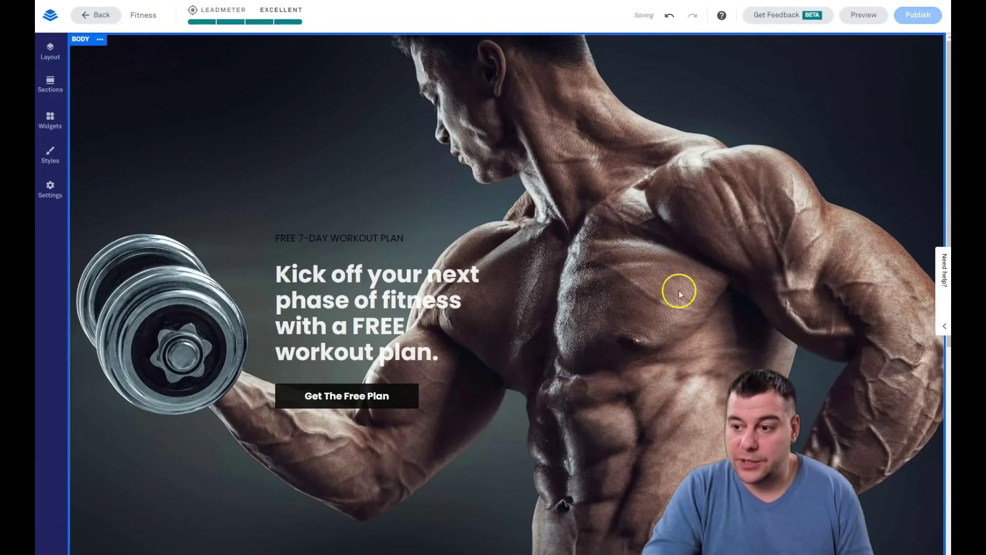
Widen the hero text column so the headline spans more of the Body section
mouse_move(594, 346)
drag(594, 323, 745, 330)
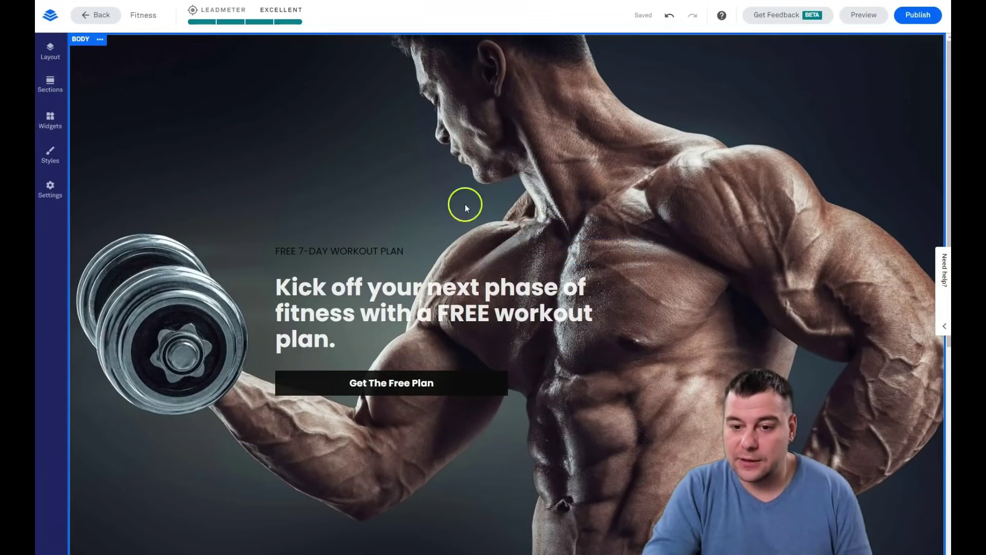
Add an orange image color overlay, CF713F at 27 opacity, to the Body background
click(101, 40)
click(133, 47)
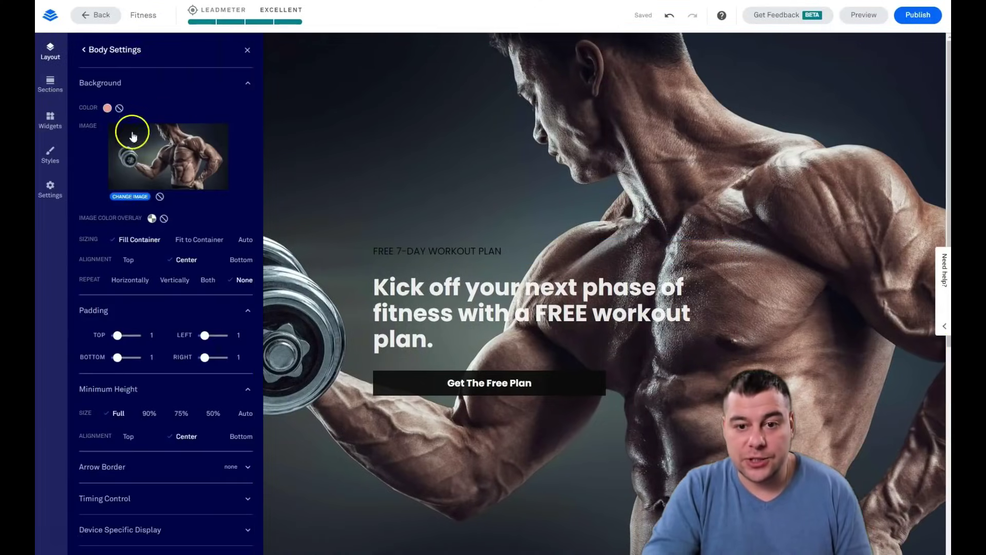
click(151, 219)
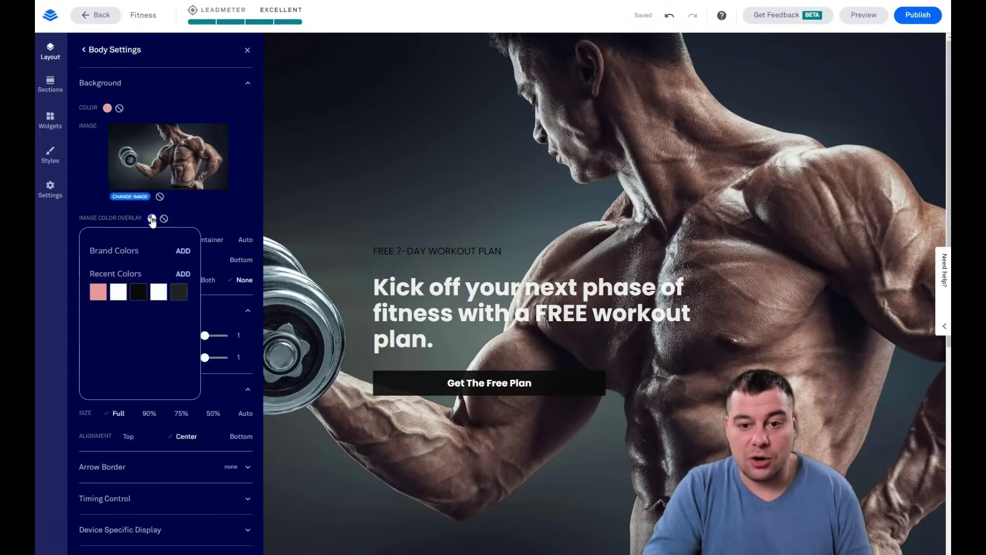
click(183, 274)
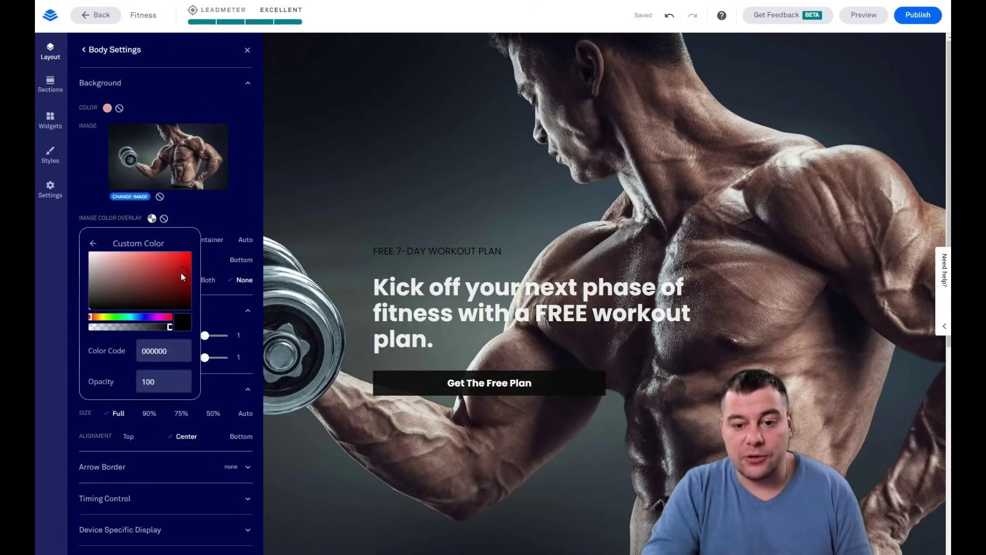
click(95, 320)
drag(144, 277, 159, 264)
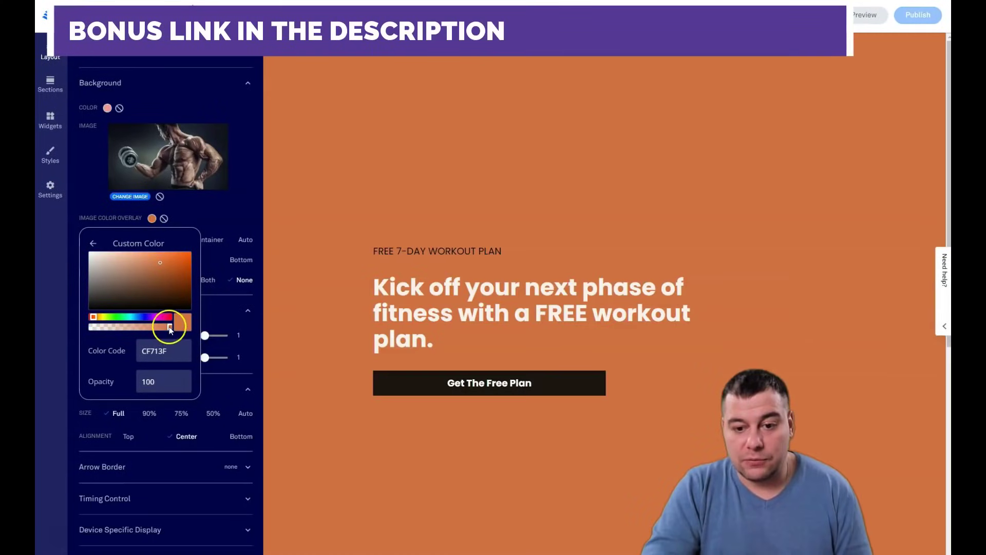
drag(170, 327, 133, 328)
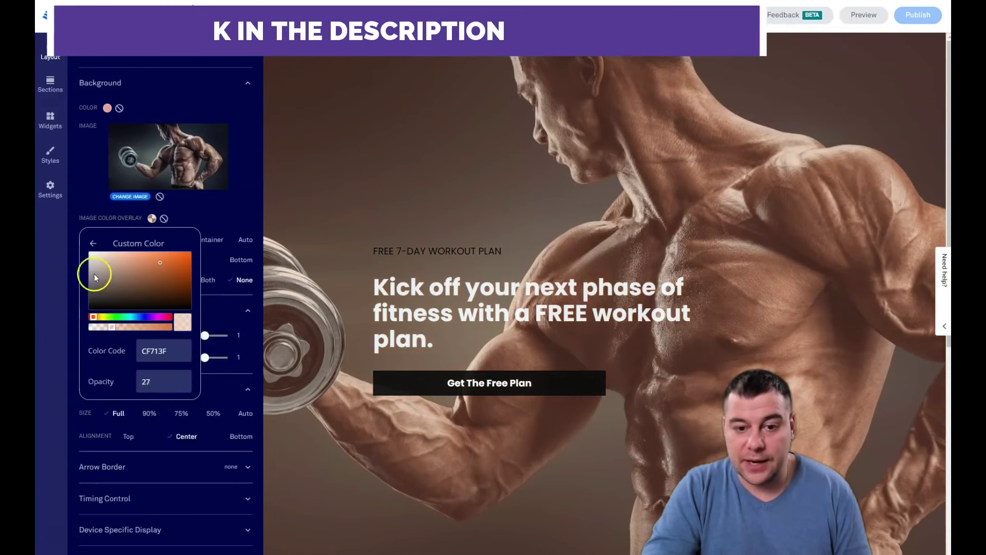
Try a white overlay at 39 opacity, set the Body overlay to 070707 at 13 opacity, and close the settings
click(91, 255)
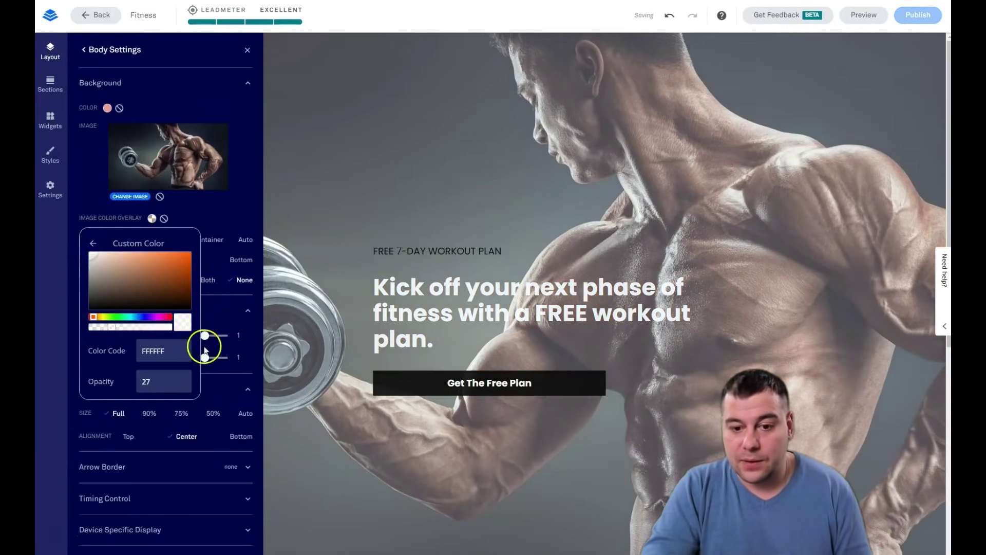
click(123, 330)
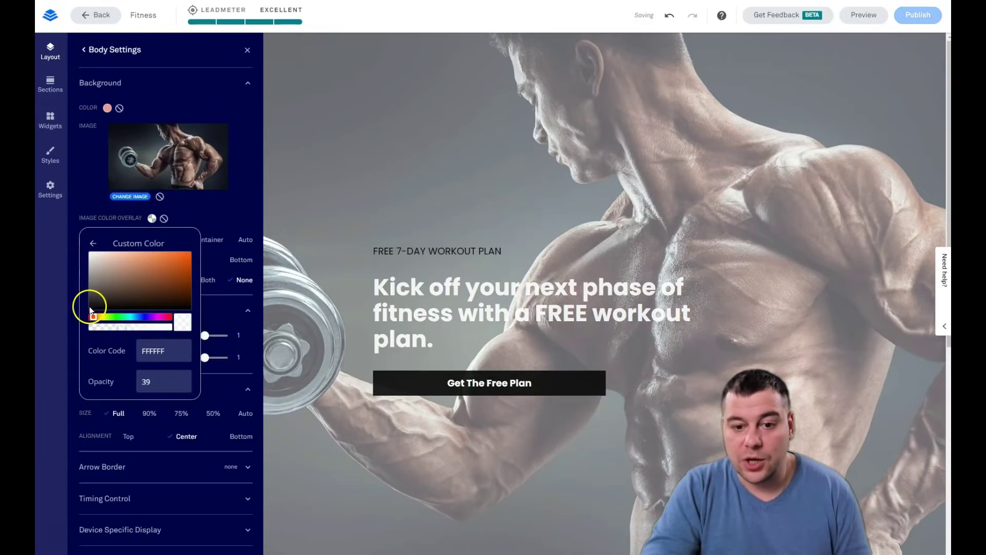
click(90, 309)
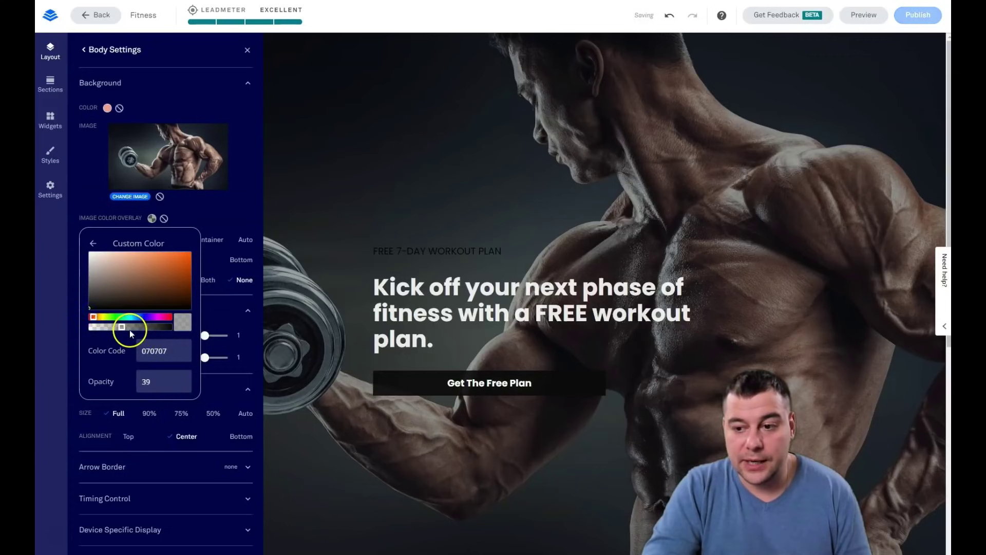
drag(127, 329, 106, 329)
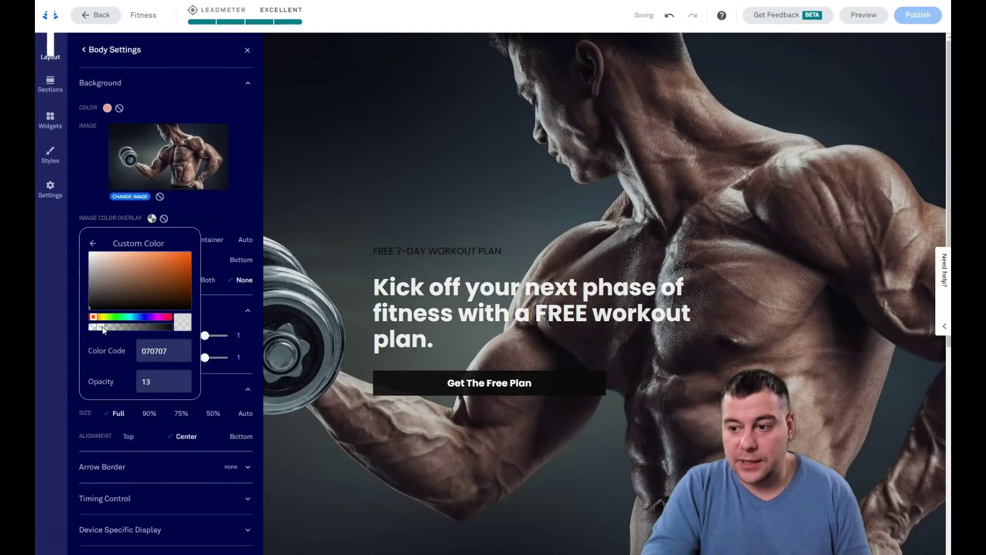
click(433, 273)
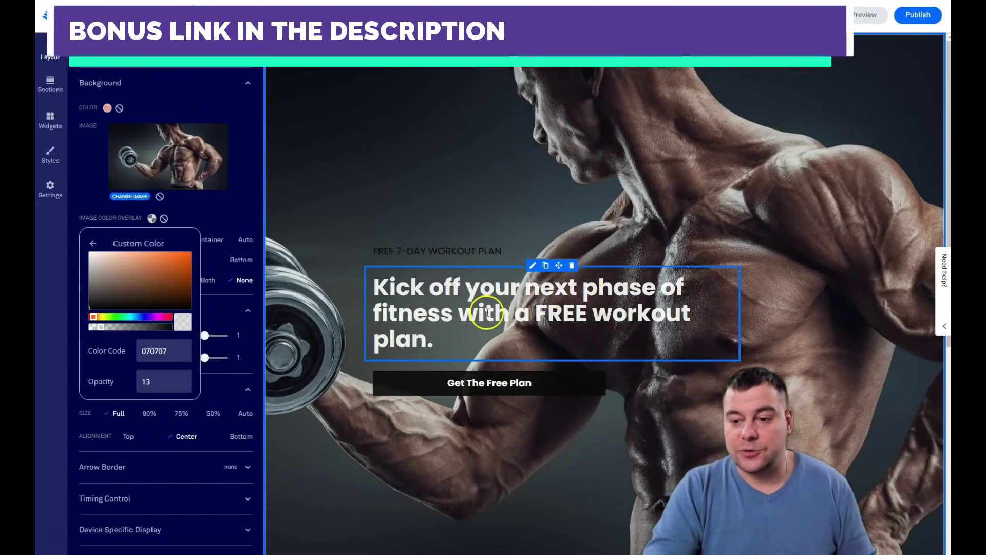
click(243, 77)
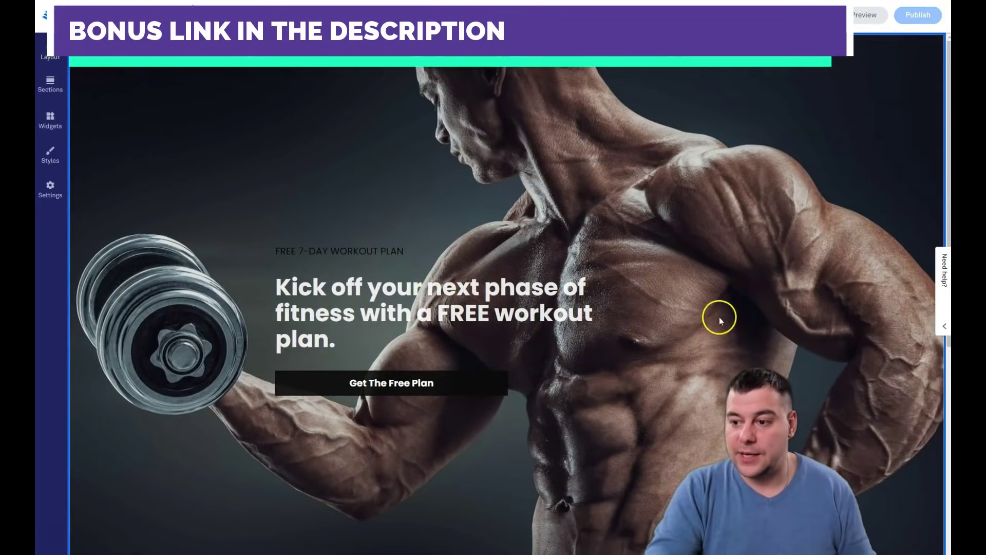
Set the "FREE 7-DAY WORKOUT PLAN" line to text size 8 and spacing 5
scroll(423, 306, down, 2)
scroll(378, 178, up, 2)
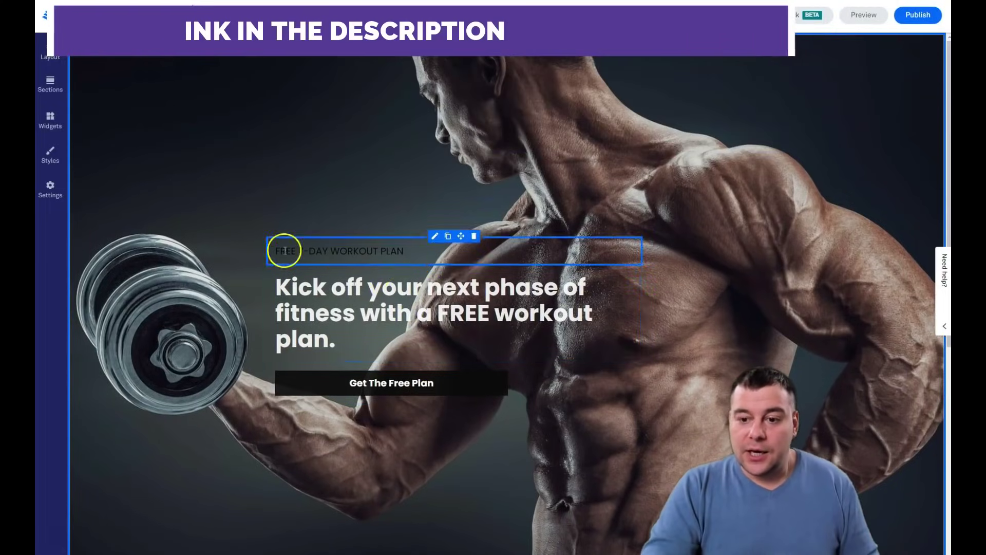
click(329, 253)
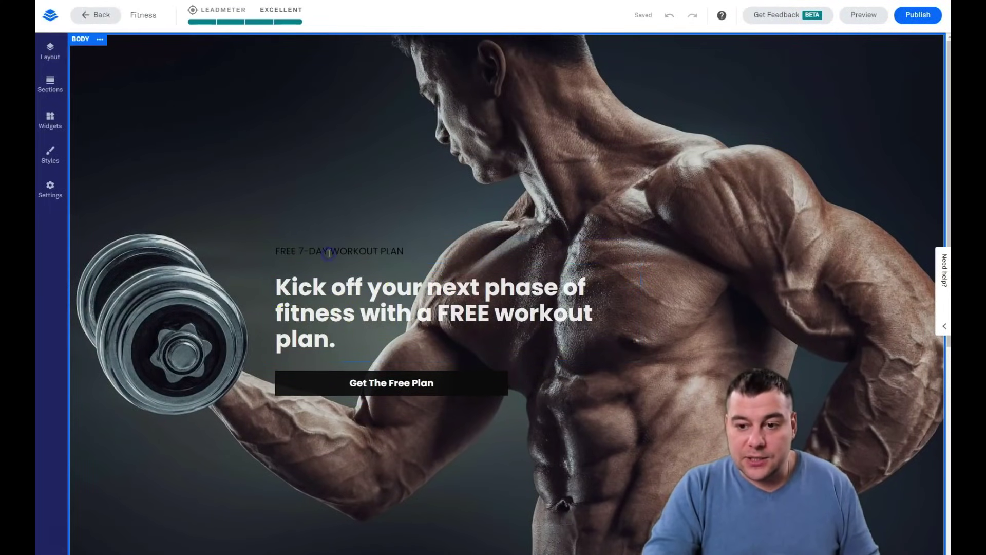
drag(419, 249, 271, 249)
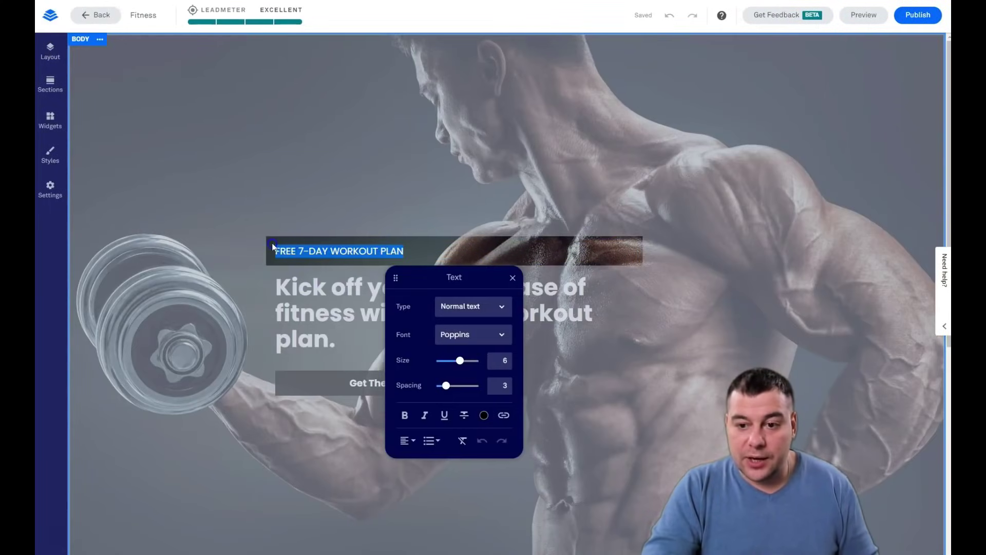
drag(462, 364, 455, 389)
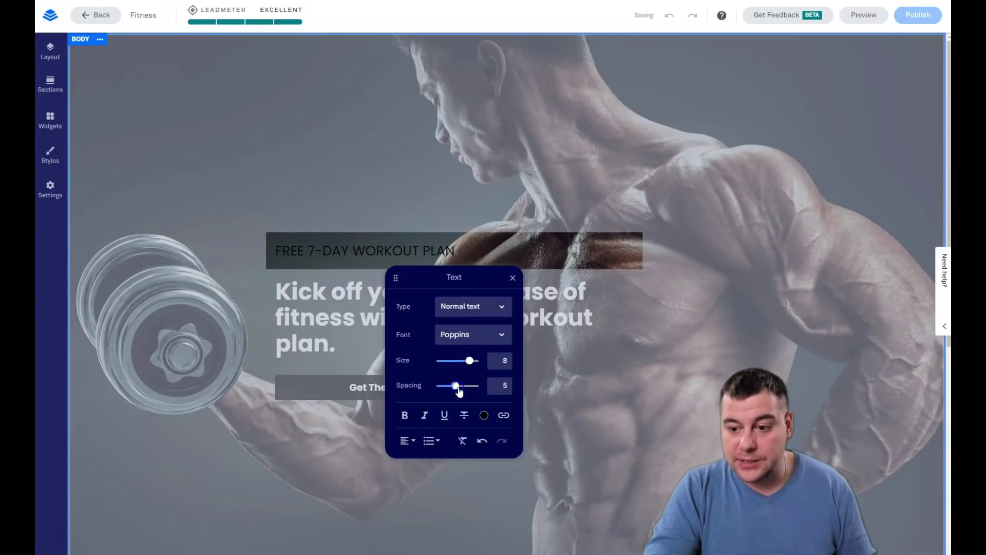
Try bold and italic on the "FREE 7-DAY WORKOUT PLAN" line and turn both off again
click(405, 416)
click(425, 416)
click(405, 415)
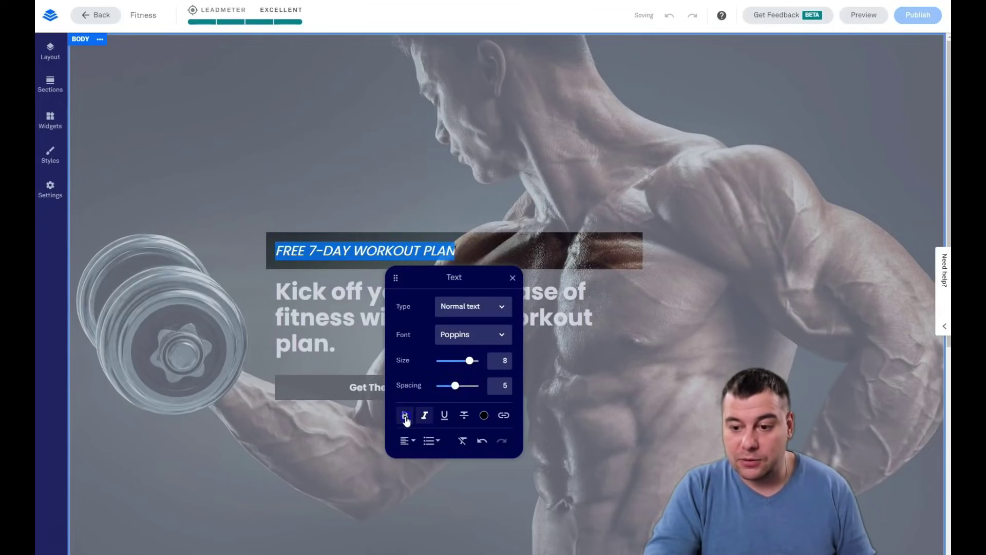
click(425, 415)
Try center and right alignment on the "FREE 7-DAY WORKOUT PLAN" line, and return it to left alignment
click(408, 442)
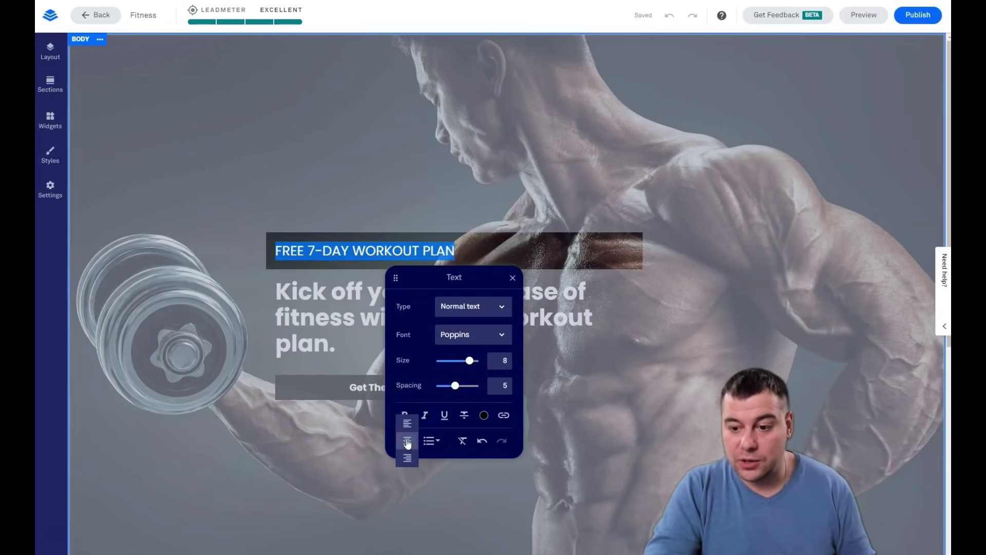
click(406, 433)
click(414, 416)
click(408, 440)
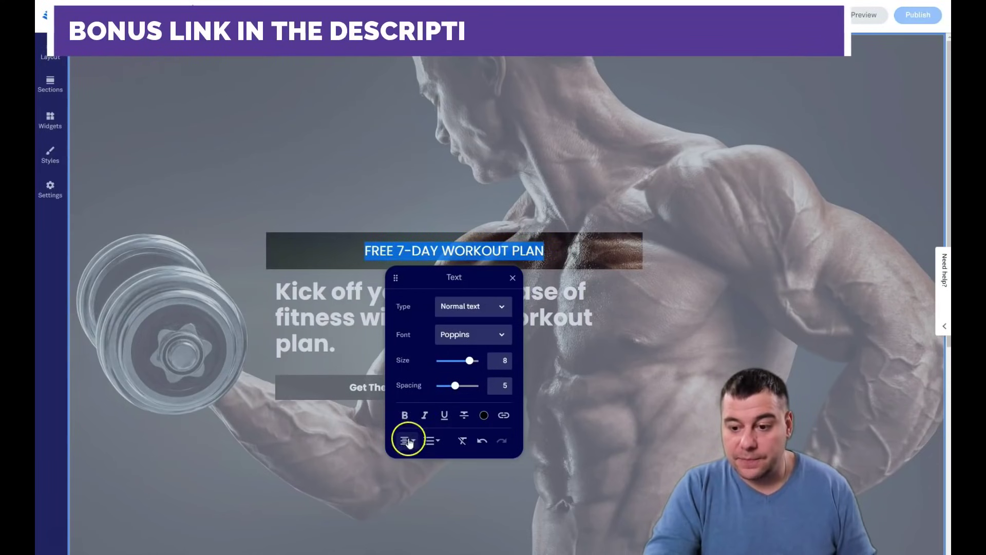
click(405, 460)
click(408, 441)
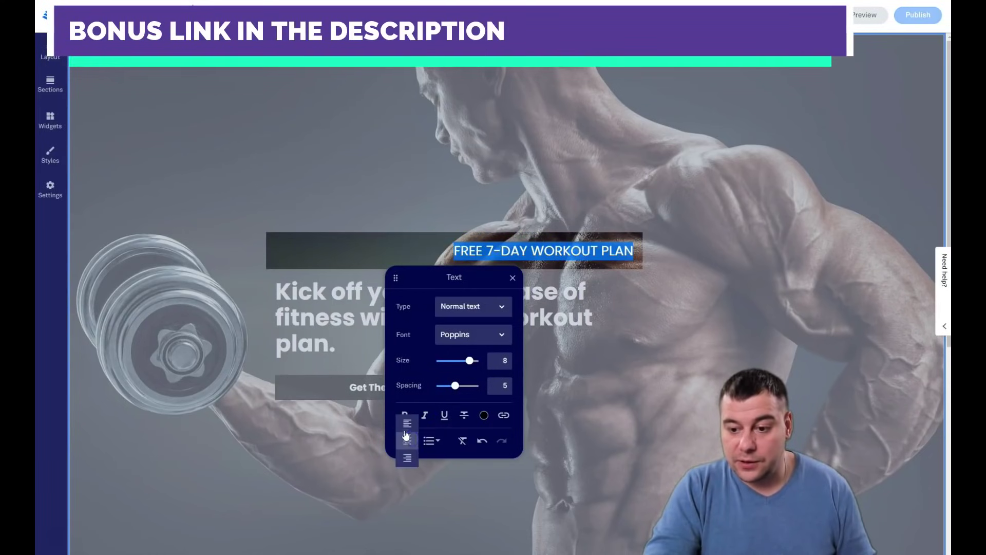
click(405, 422)
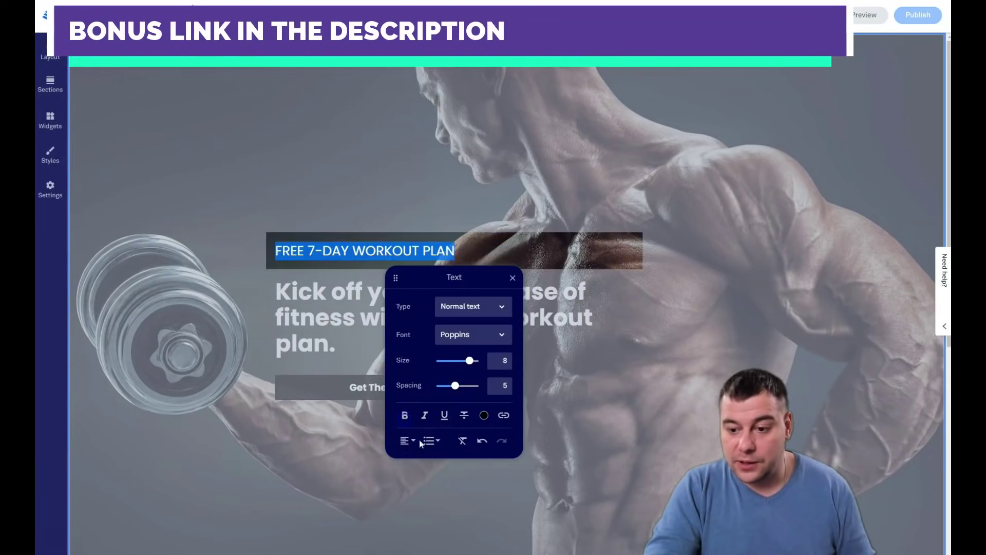
Color the "FREE 7-DAY WORKOUT PLAN" line white and, after trying Nunito, change its font to Open Sans Condensed
click(485, 415)
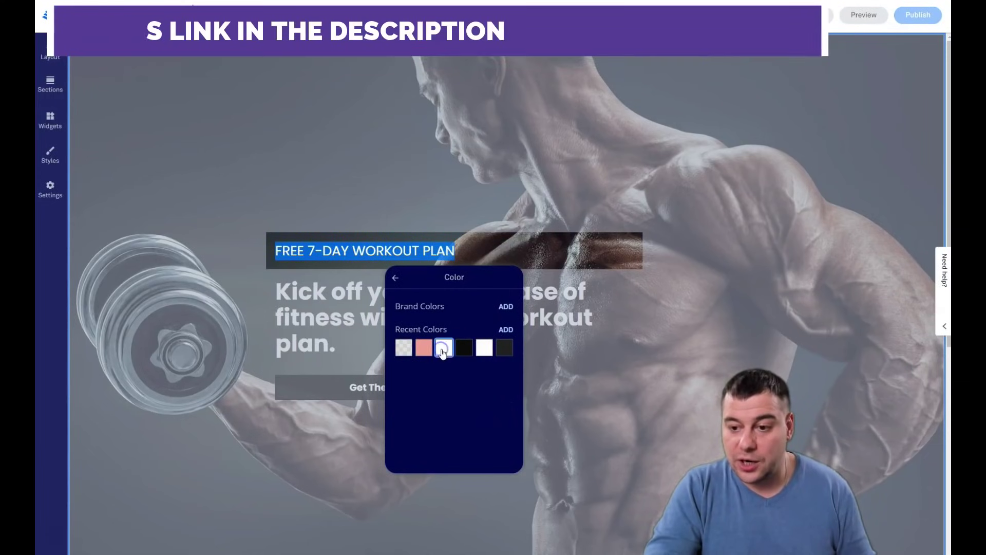
click(485, 329)
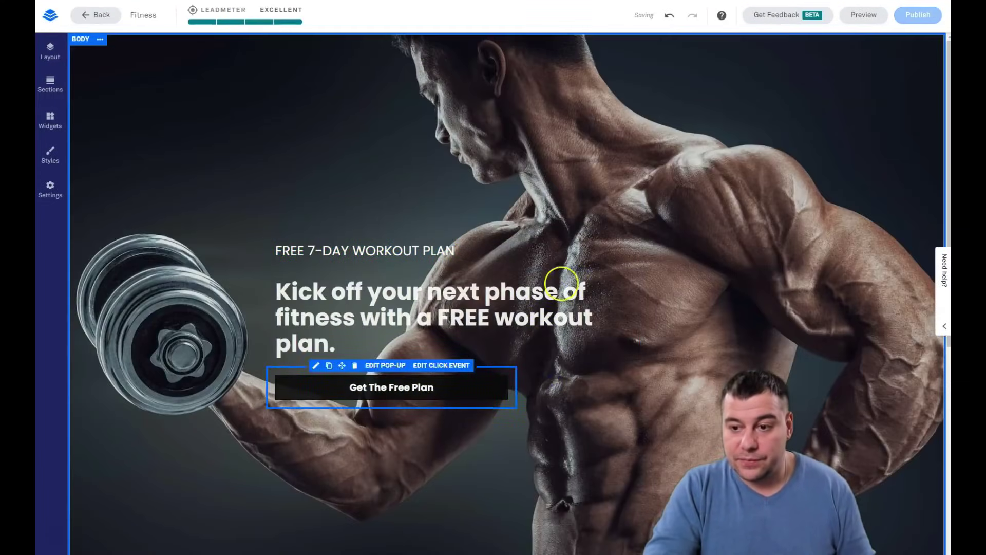
click(370, 260)
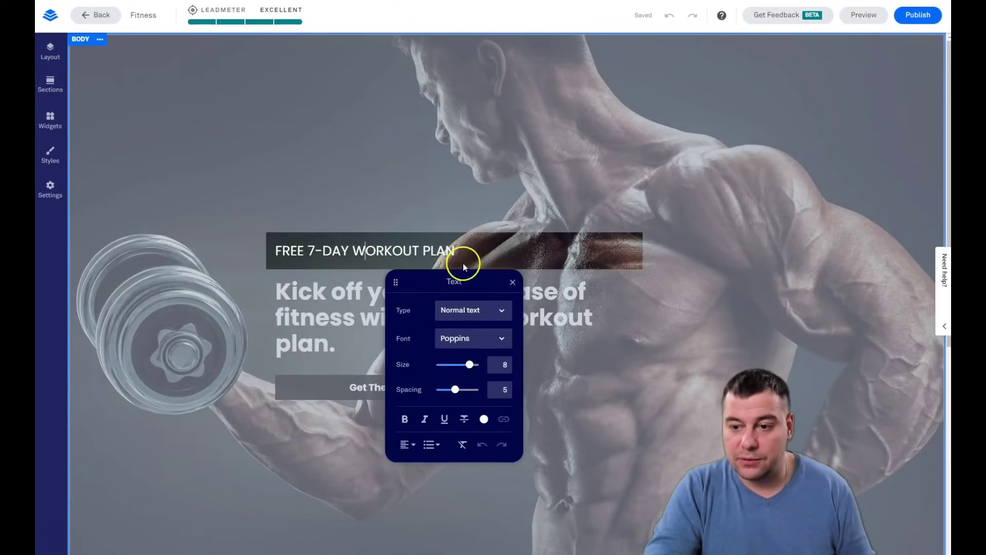
drag(472, 250, 273, 252)
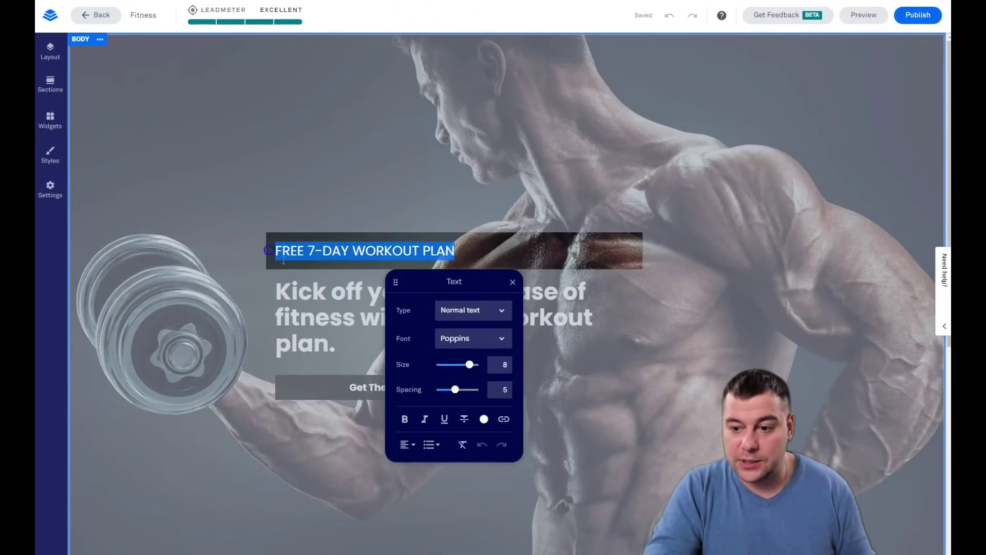
click(501, 339)
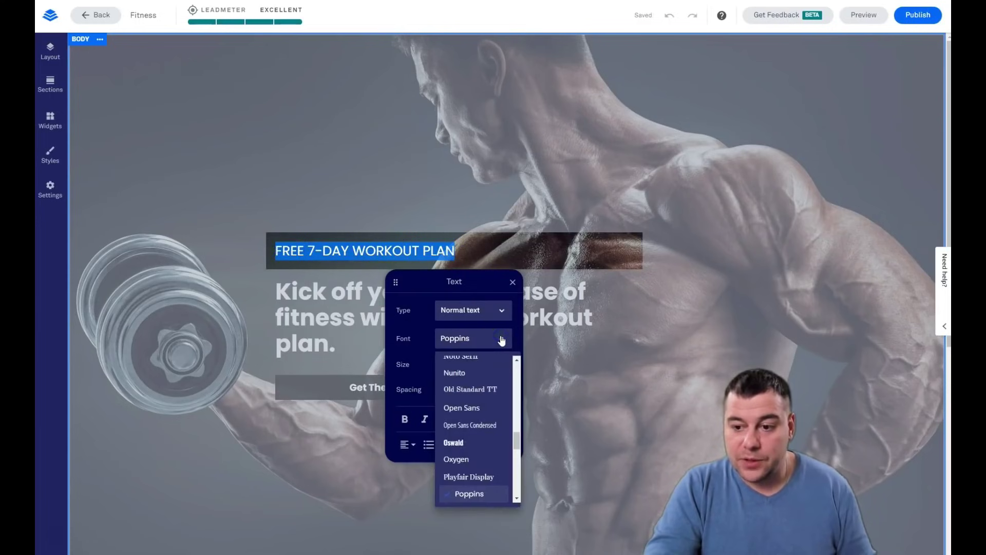
click(470, 373)
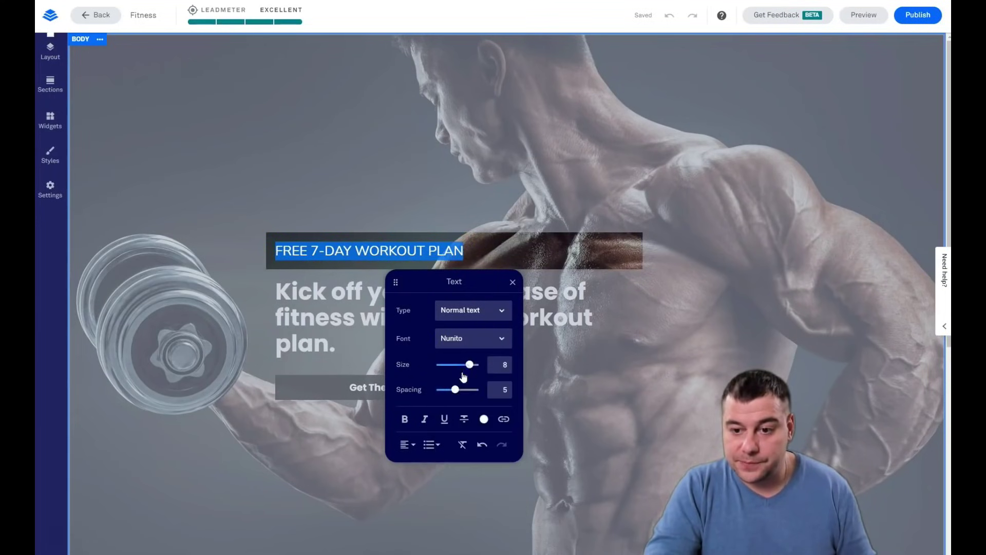
click(473, 338)
click(459, 428)
click(625, 398)
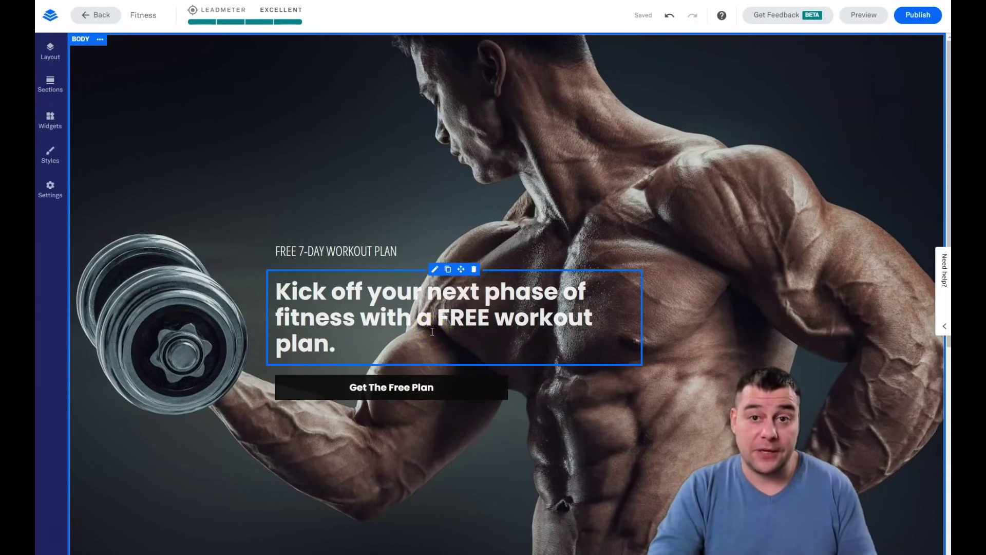
Turn off full width for the "Get The Free Plan" button and give it rounded corners with a radius of 14
scroll(454, 306, down, 2)
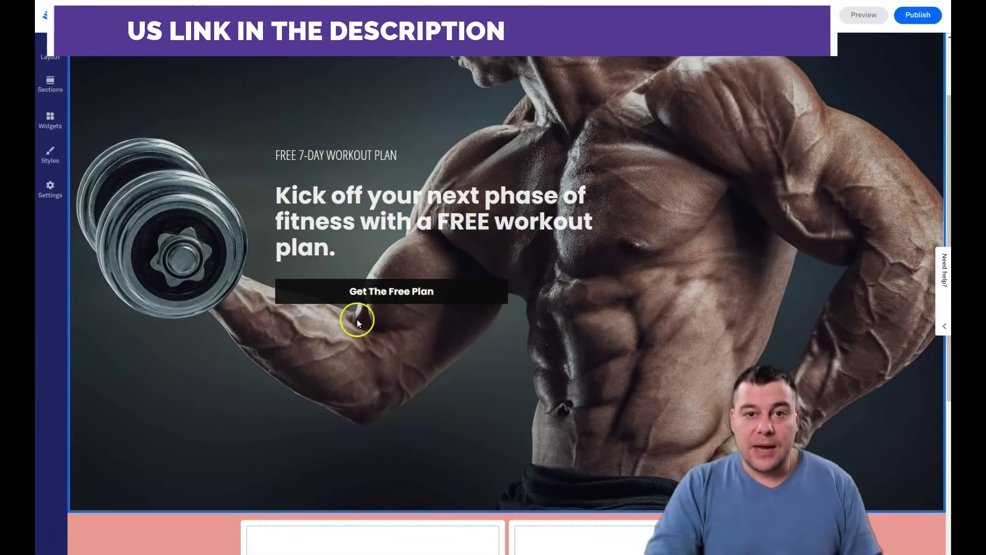
mouse_move(370, 292)
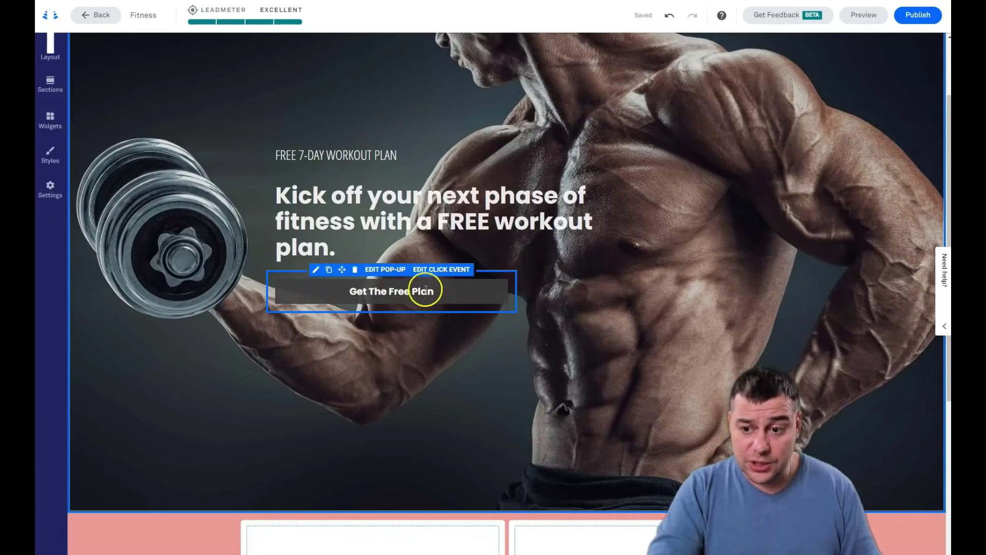
click(463, 296)
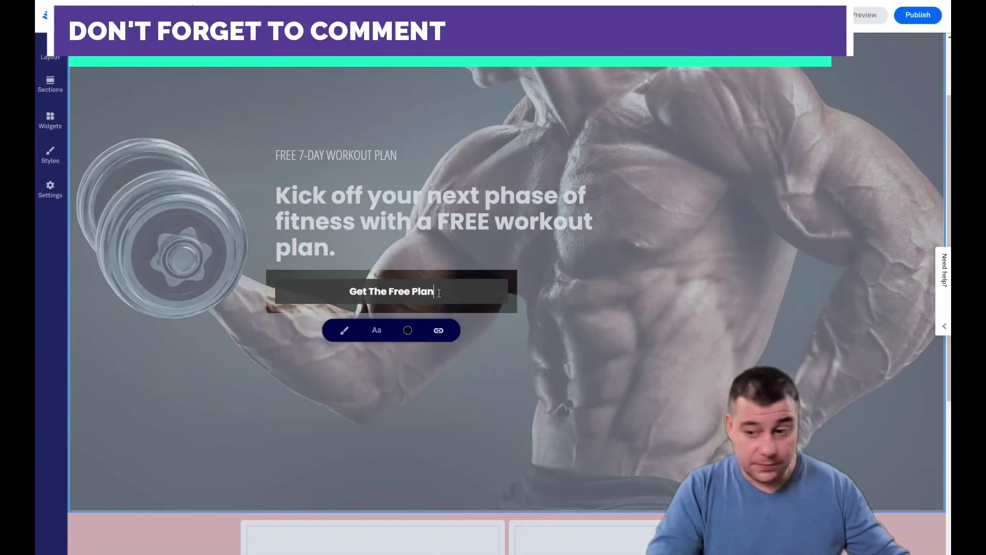
click(343, 331)
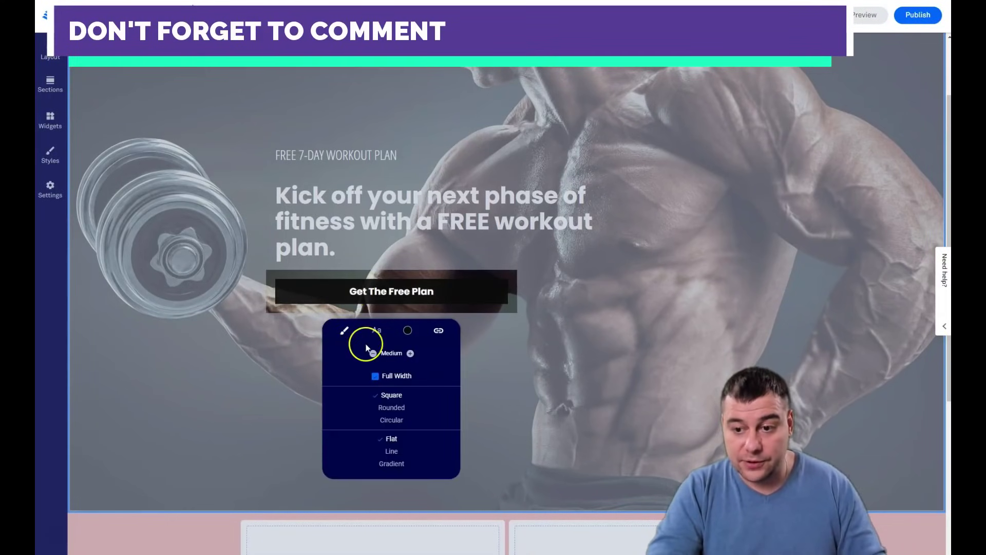
click(376, 377)
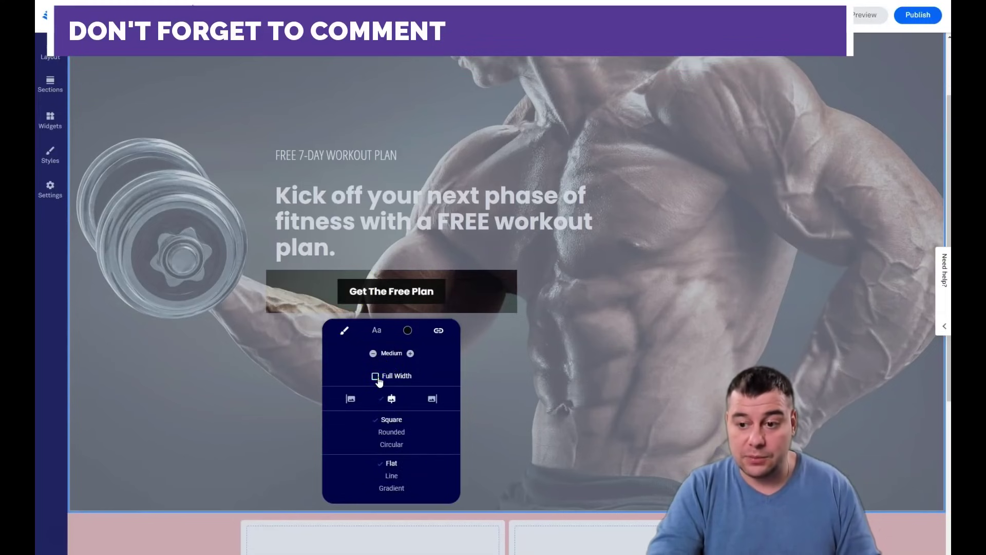
click(384, 432)
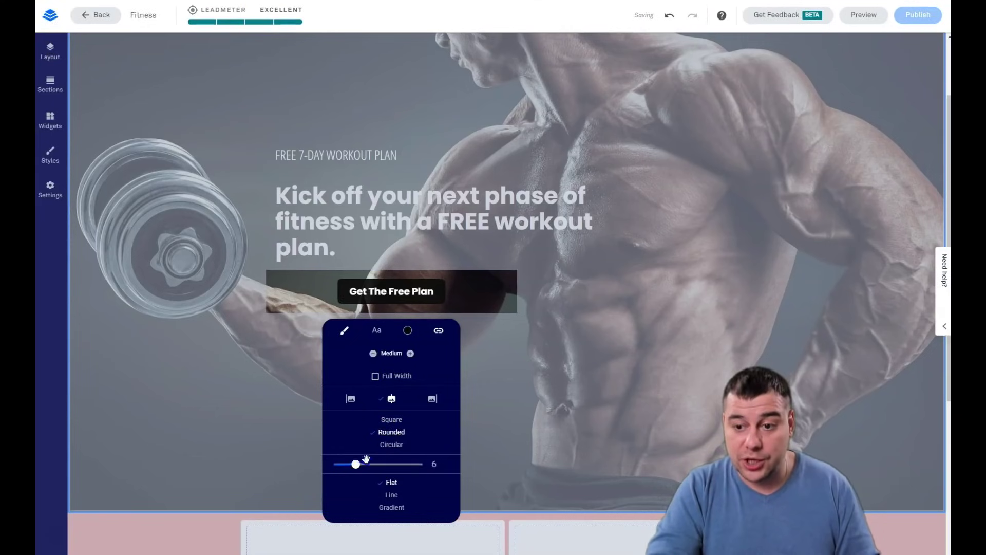
drag(366, 458, 386, 456)
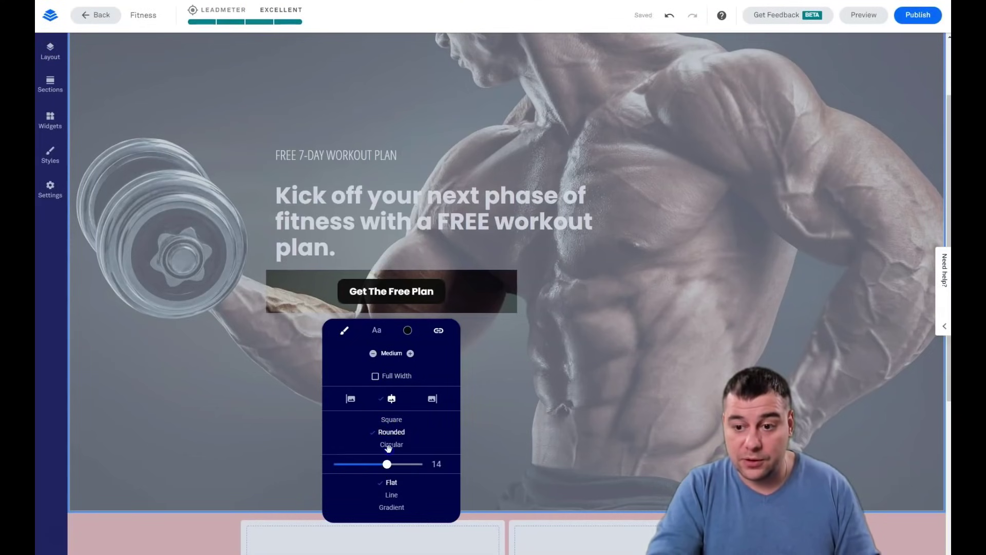
Try circular corners and the Line and Gradient styles on the "Get The Free Plan" button, and return it to the Flat style
click(382, 445)
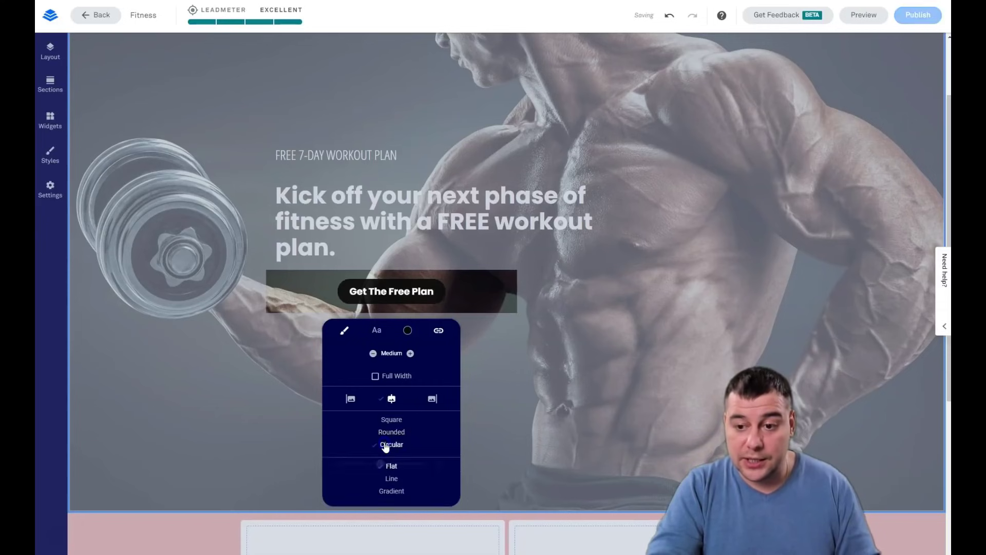
click(391, 477)
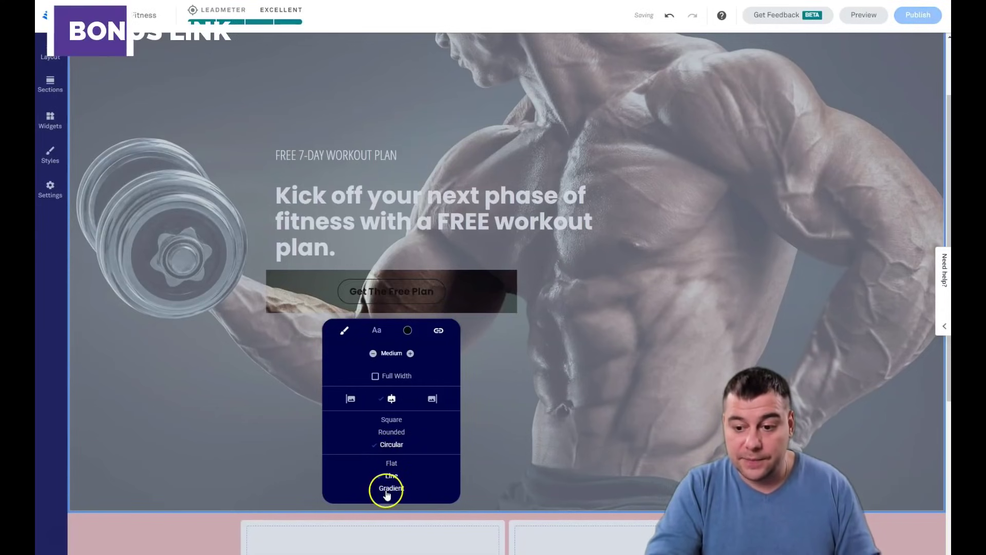
click(389, 489)
click(388, 464)
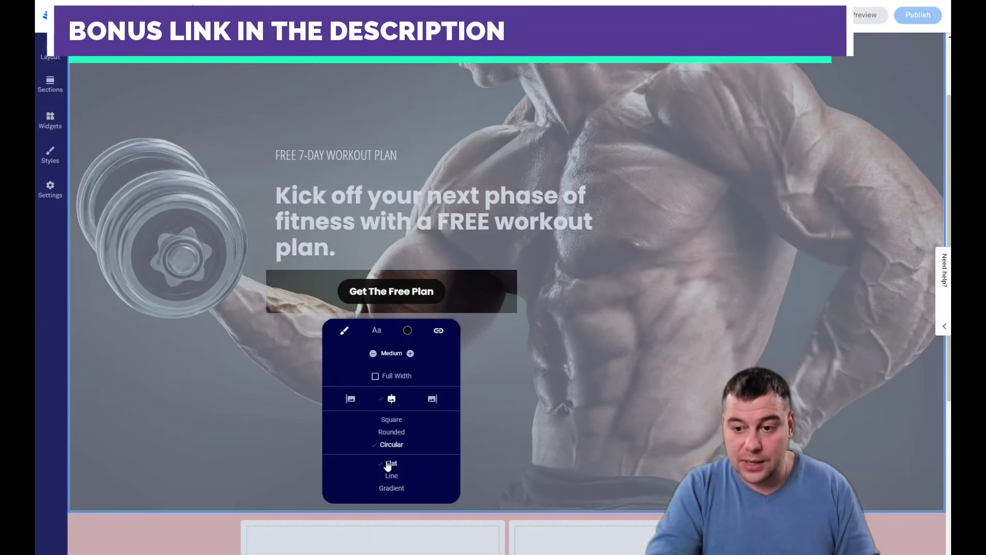
Give the "Get The Free Plan" button square corners and turn on its full width
click(390, 420)
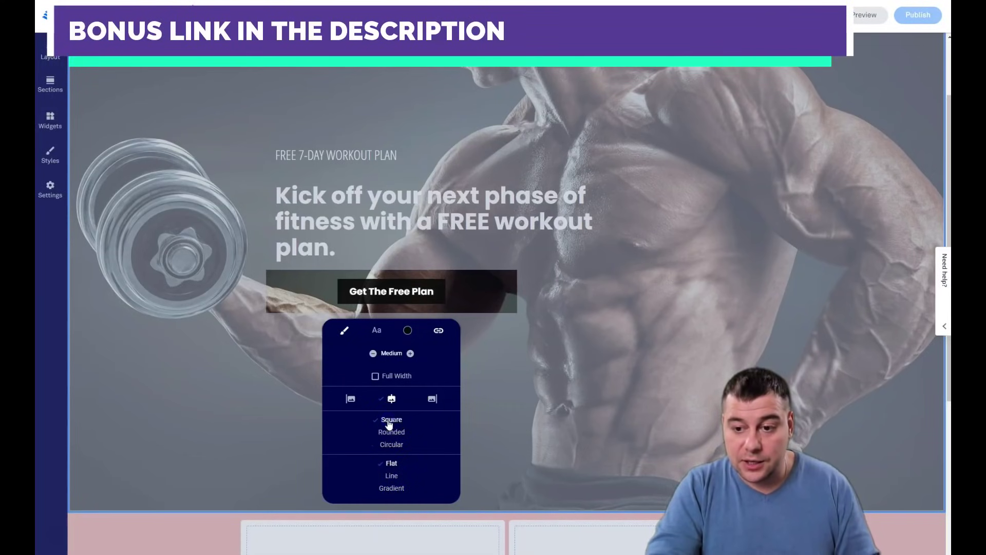
click(405, 378)
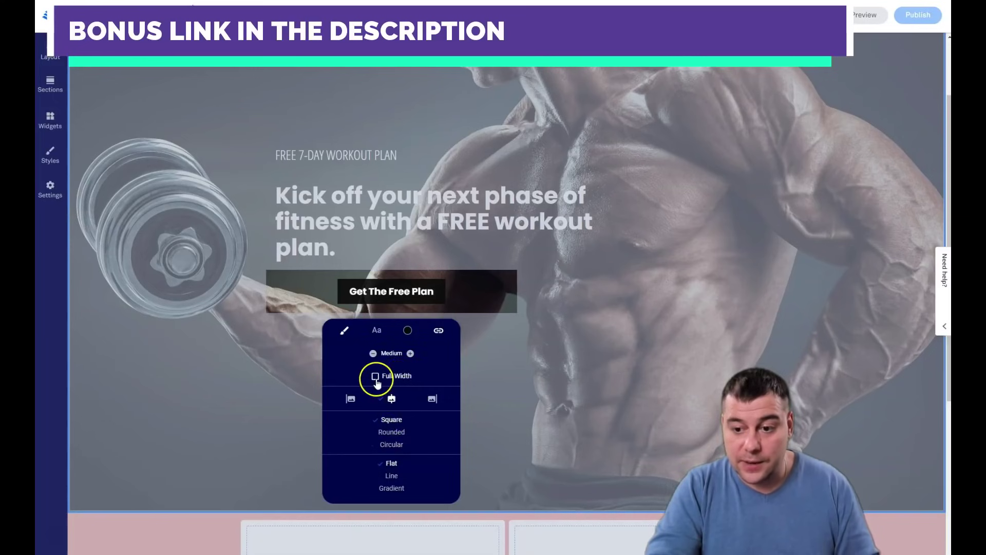
click(400, 355)
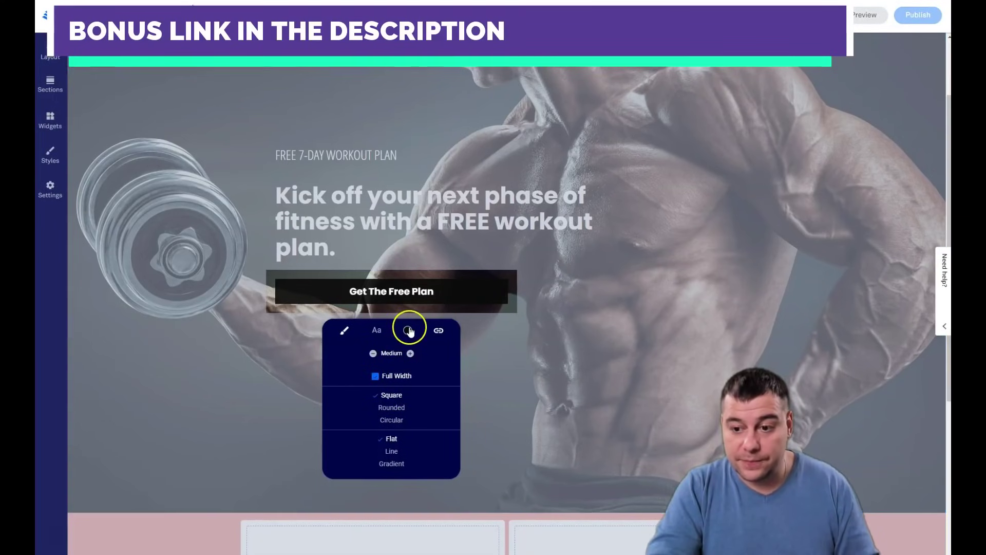
Color the "Get The Free Plan" button's text with the recent pink and close the button's formatting options
click(407, 330)
click(366, 359)
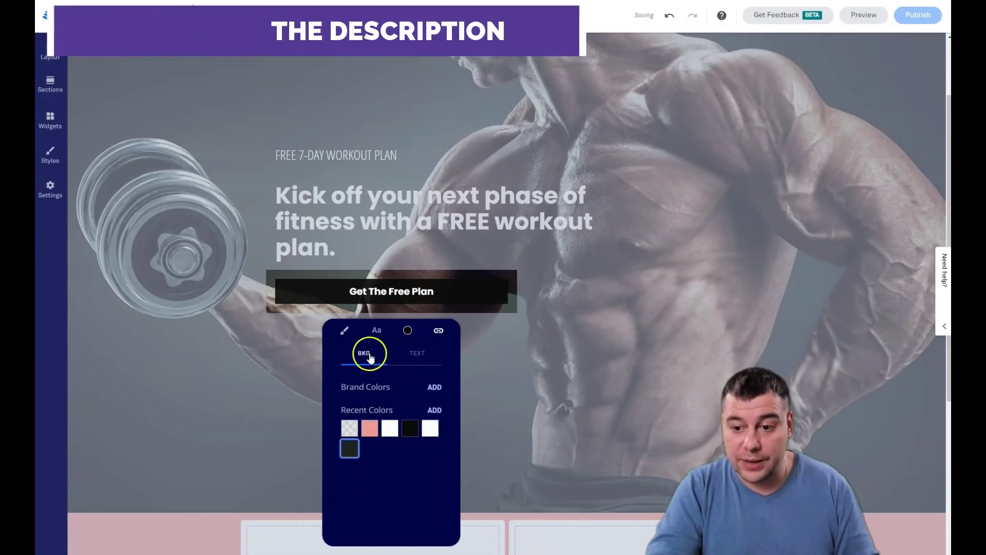
click(420, 354)
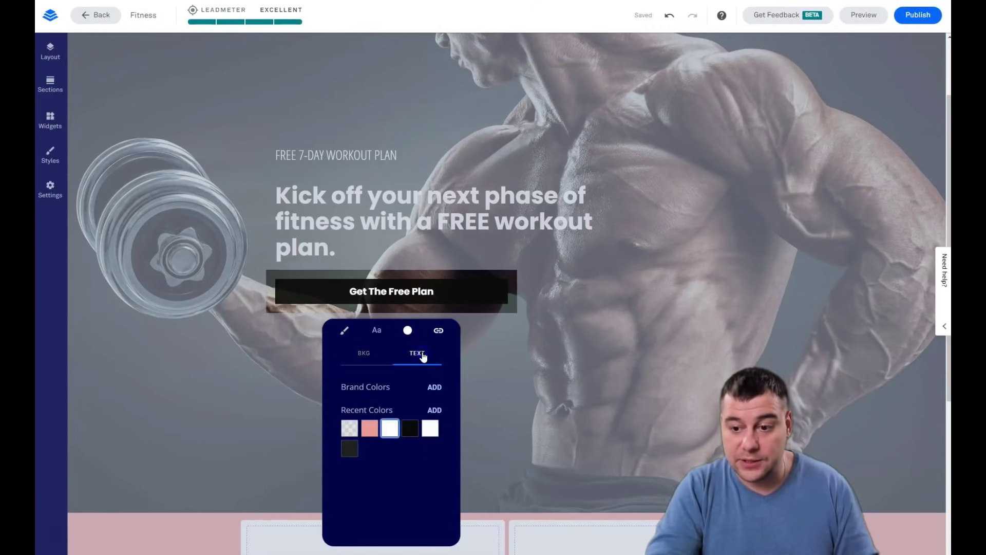
click(371, 428)
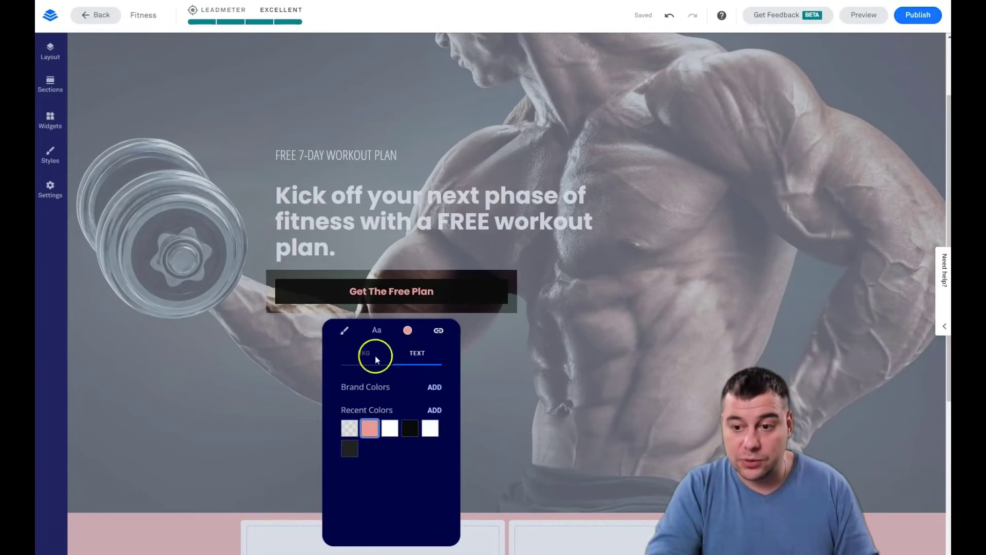
click(495, 289)
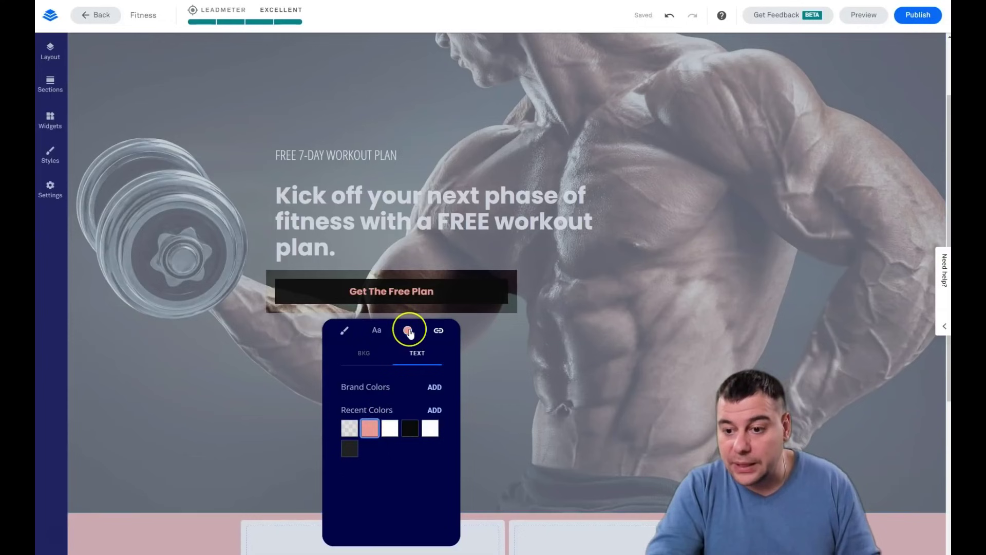
click(366, 352)
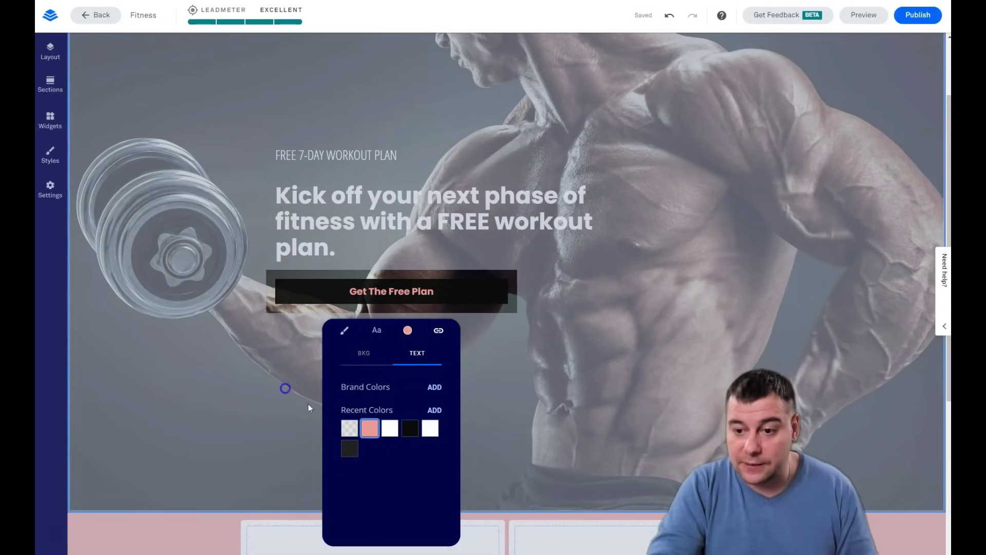
click(595, 334)
click(357, 311)
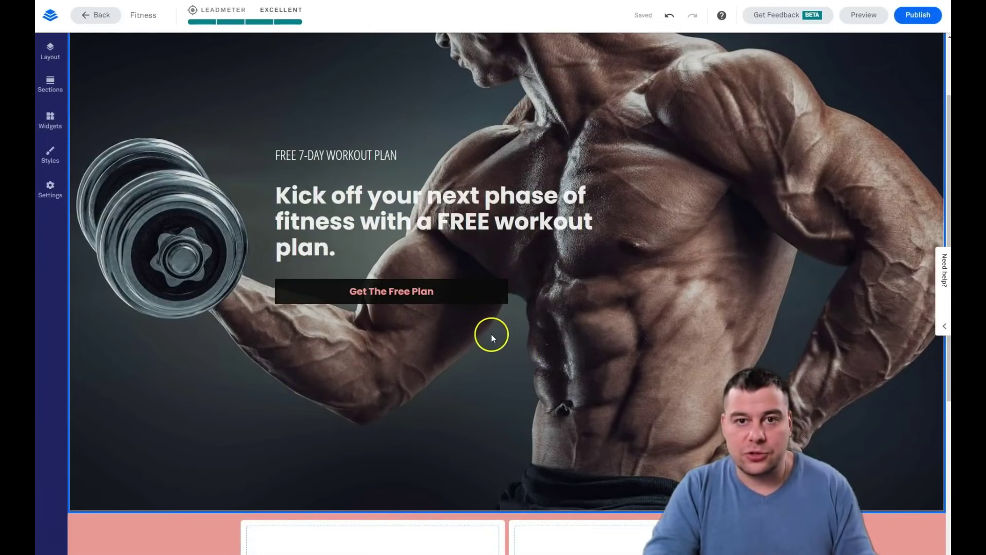
Open the page style settings
scroll(489, 332, down, 4)
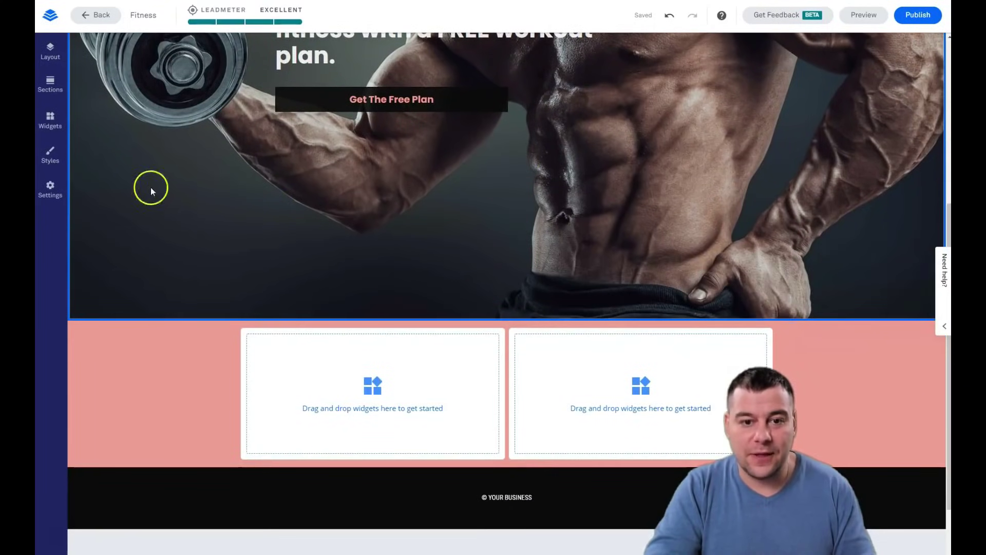
click(50, 155)
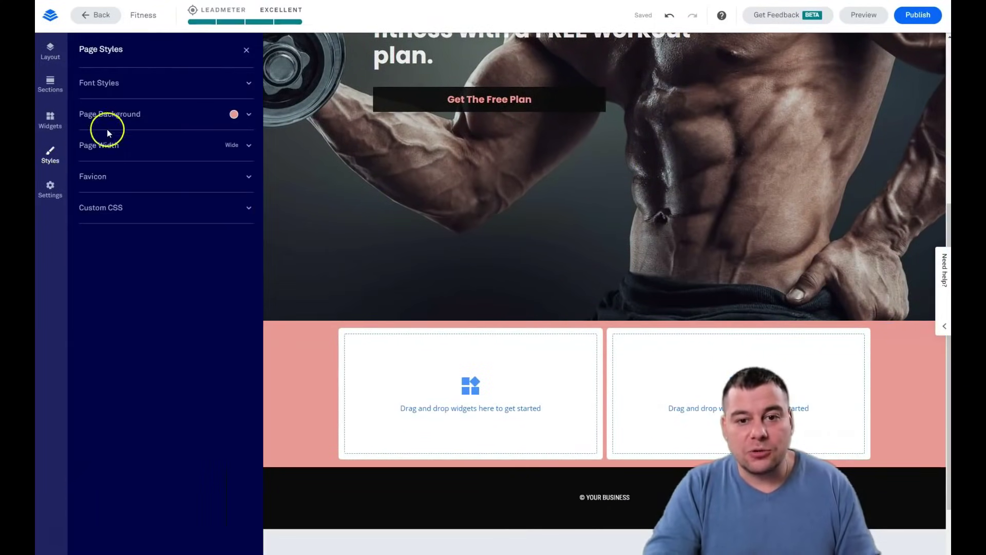
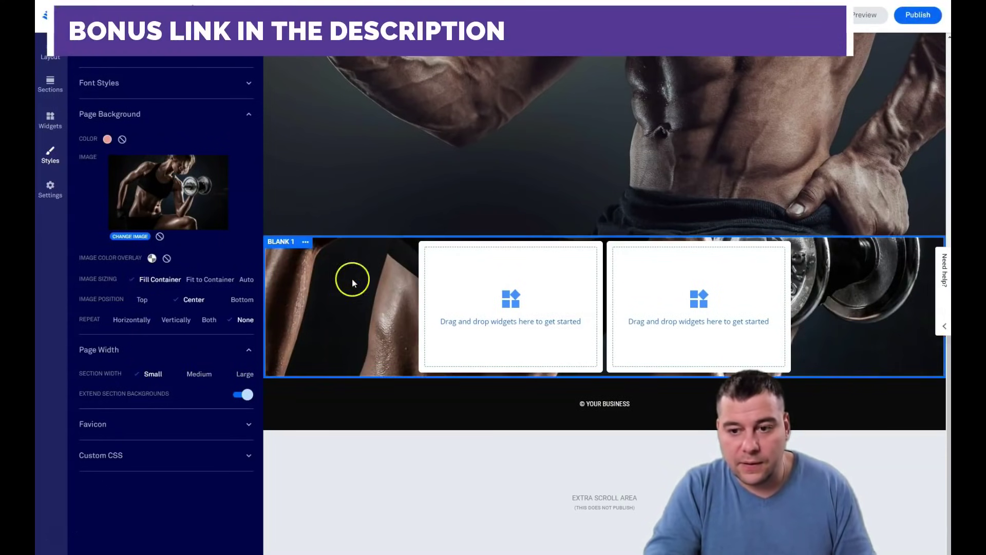
Set the Blank 1 section's minimum height to 75% after trying Full and 90%
click(305, 241)
click(339, 249)
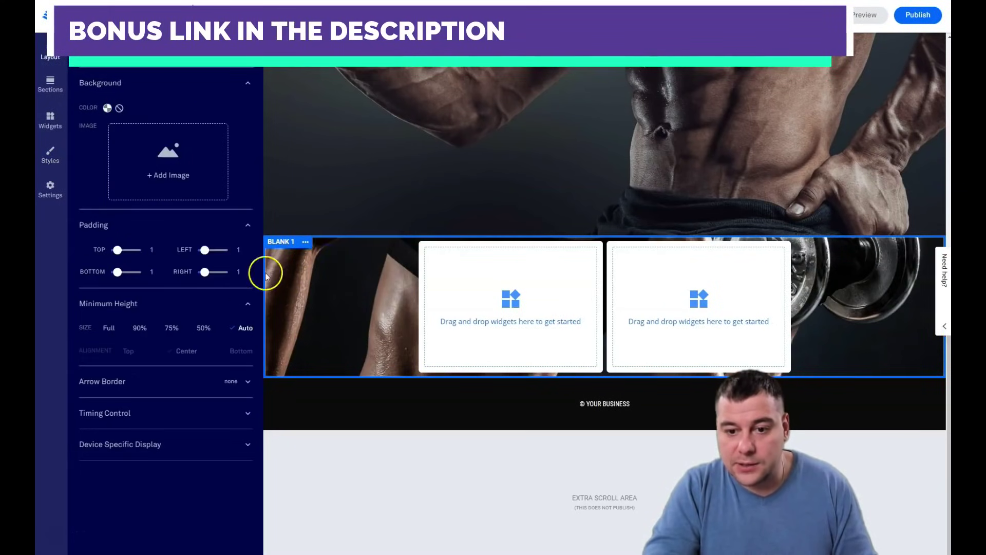
click(114, 328)
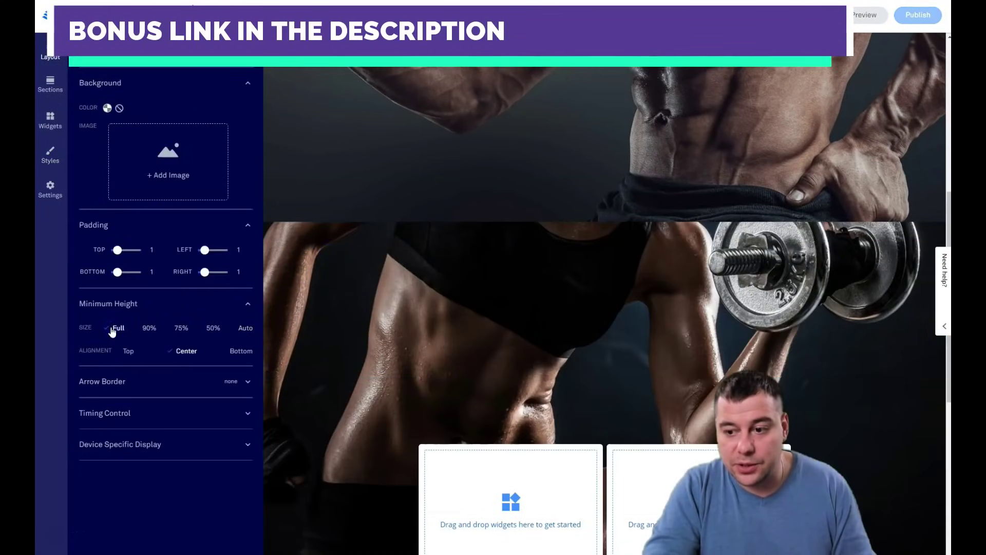
click(148, 330)
click(181, 328)
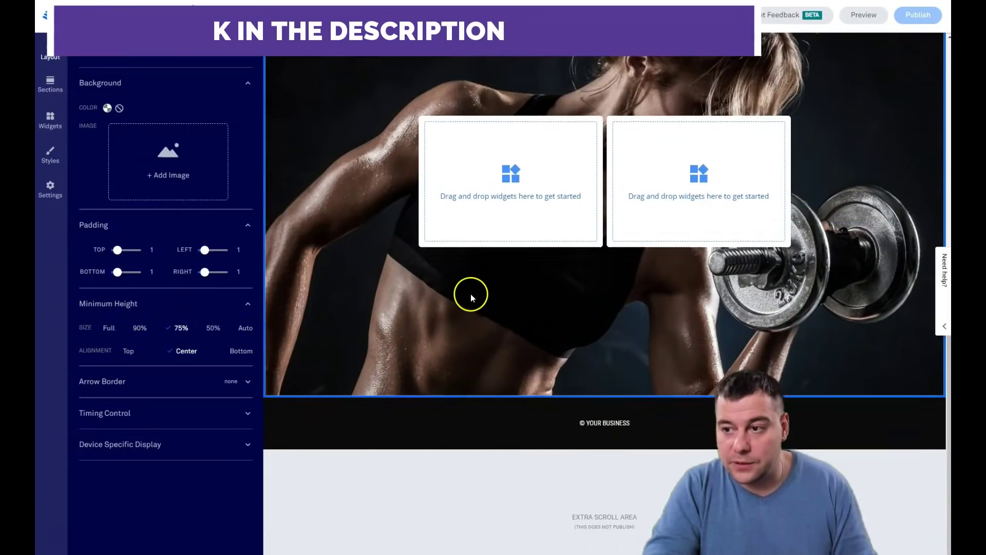
Examine how the page background image shows behind the Blank 1 section and meets the hero section above
scroll(469, 296, down, 4)
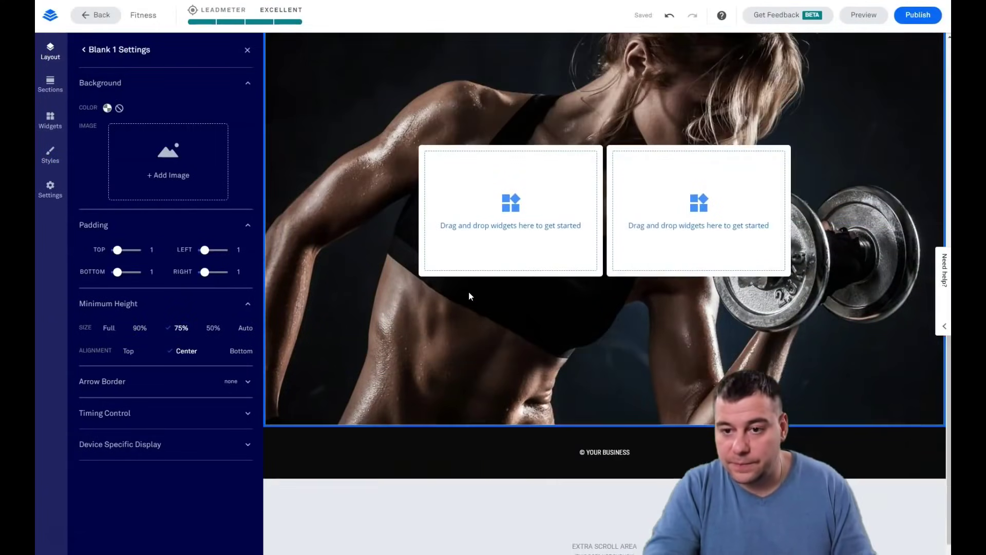
scroll(469, 296, up, 2)
scroll(469, 295, up, 2)
scroll(468, 296, down, 5)
scroll(468, 295, up, 5)
scroll(466, 290, down, 5)
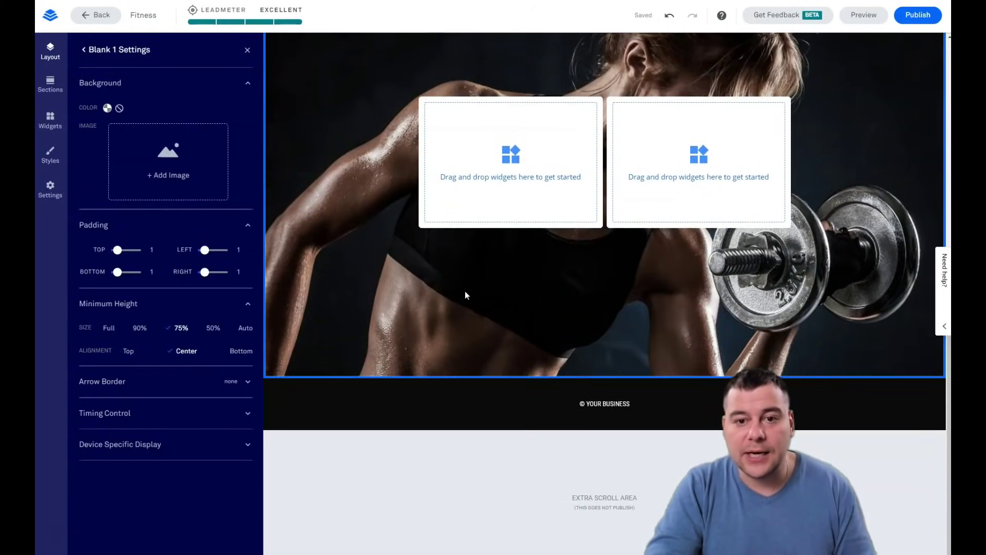
scroll(454, 285, up, 1)
scroll(452, 285, up, 4)
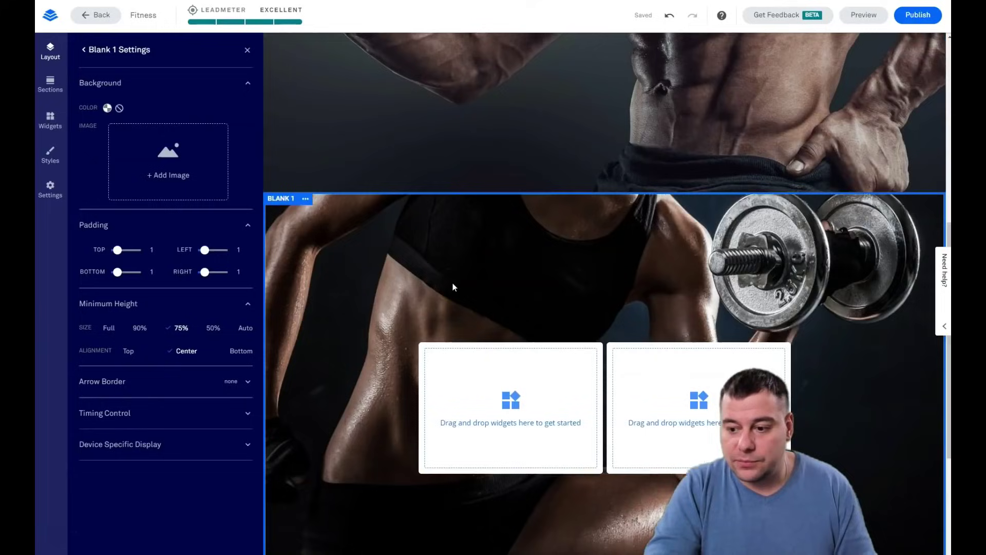
scroll(451, 280, down, 5)
scroll(451, 281, up, 3)
scroll(449, 279, down, 3)
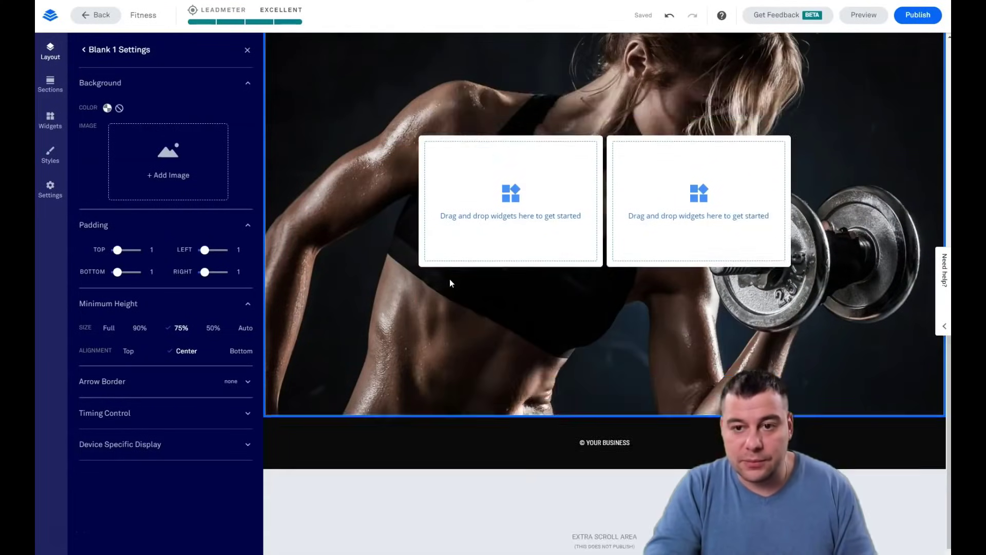
click(390, 275)
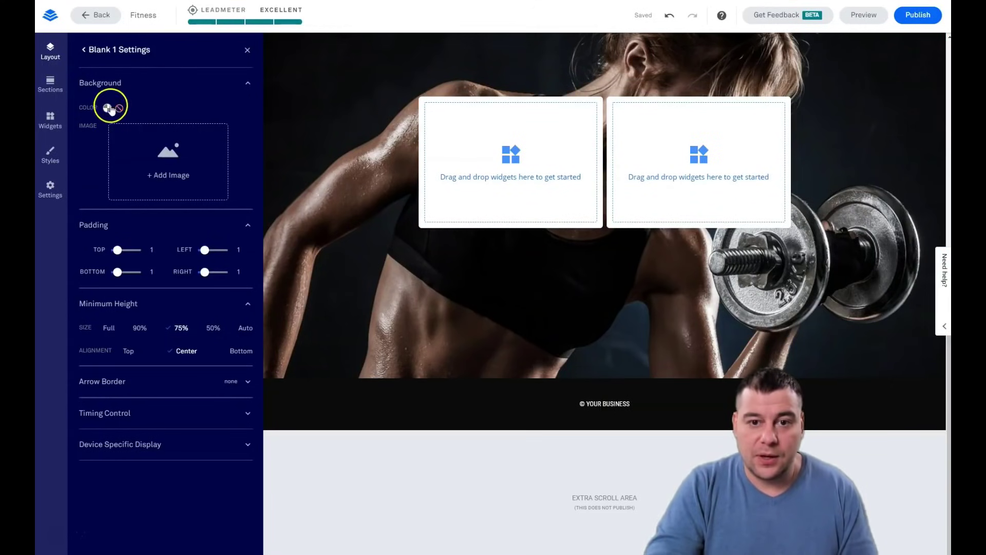
Remove the page background image and set the page background to the recent dark gray
scroll(333, 218, up, 8)
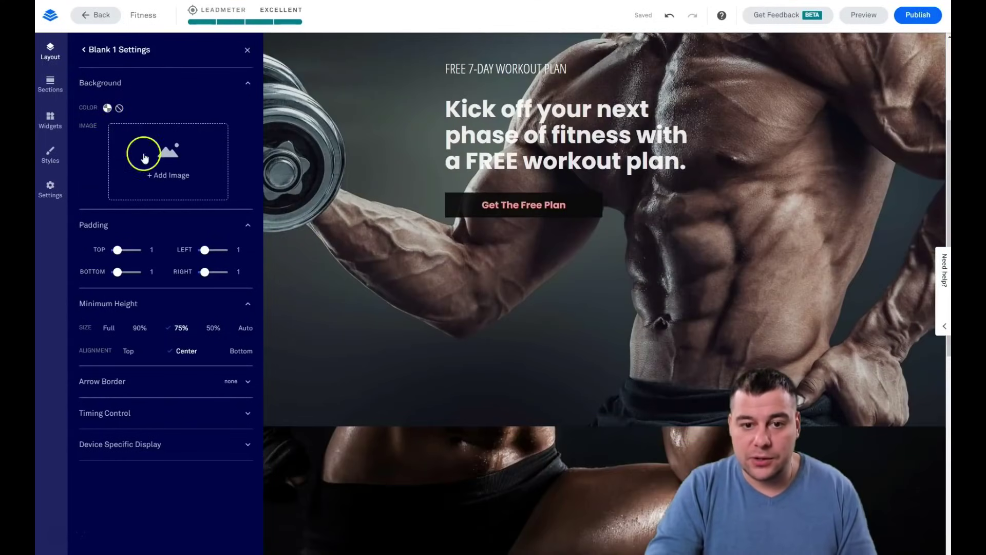
click(51, 154)
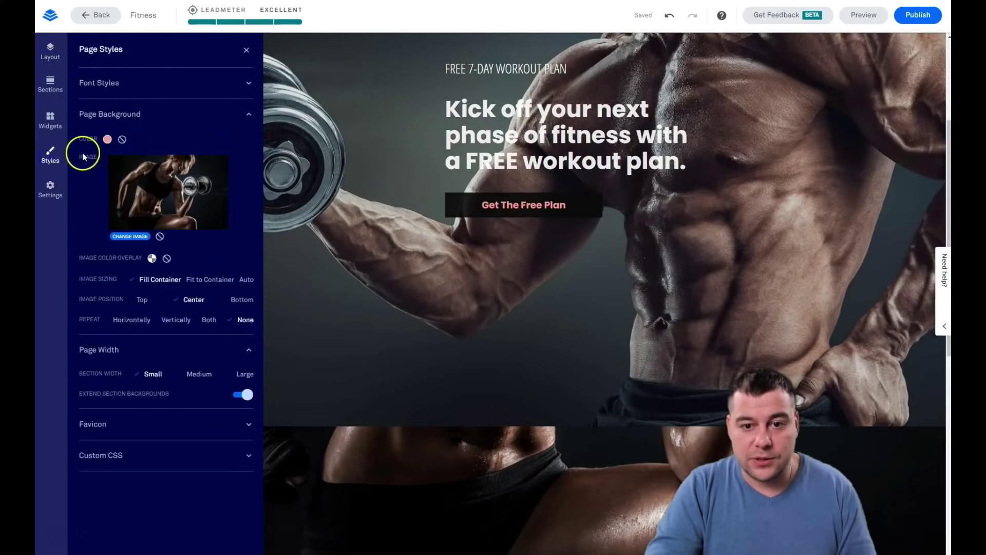
click(160, 237)
click(107, 138)
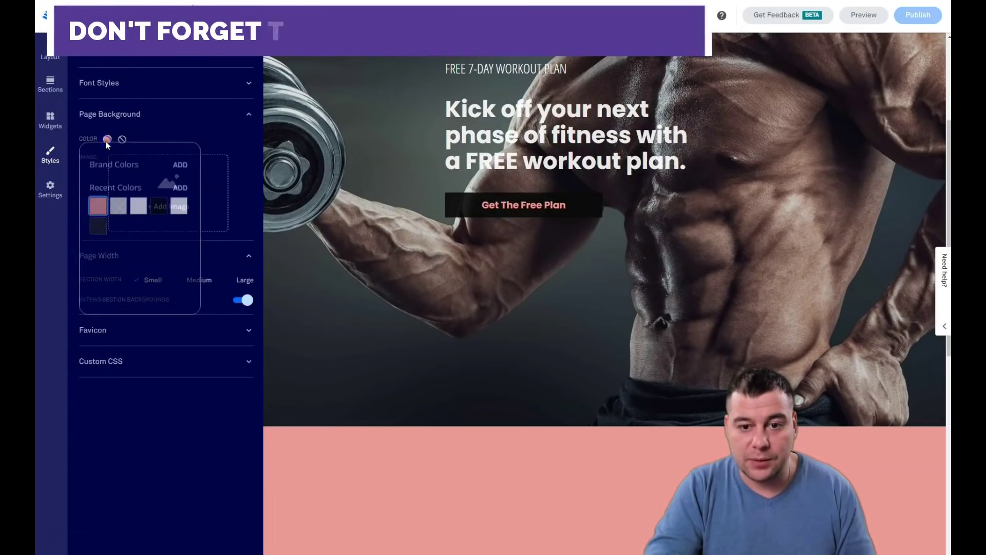
click(99, 233)
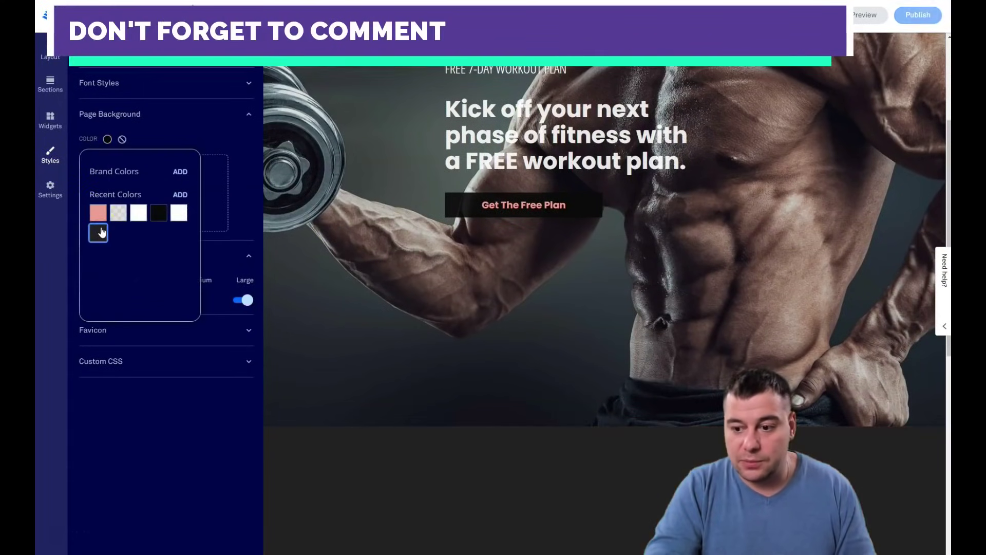
Try lighter custom grays for the page background and settle on color 252424 at 100 opacity
click(181, 194)
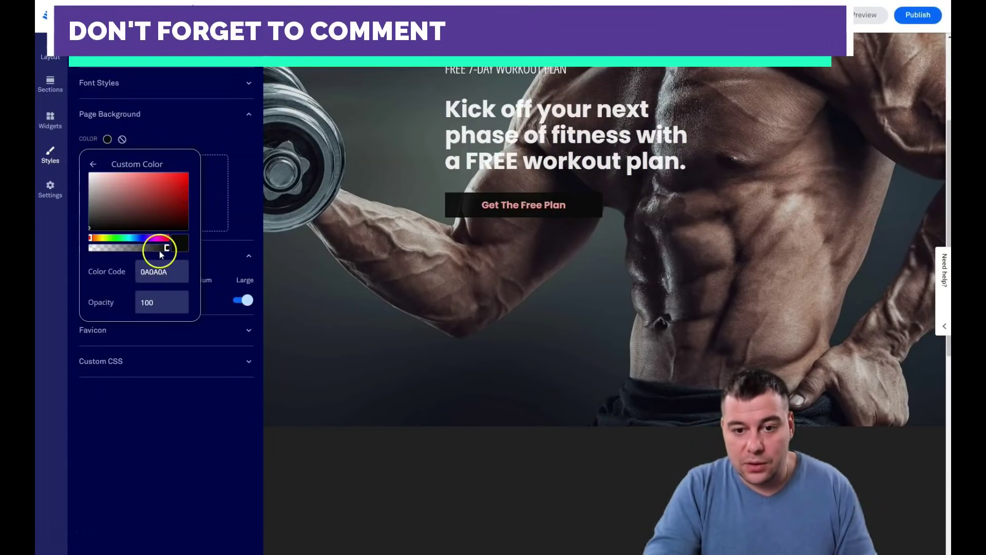
click(92, 223)
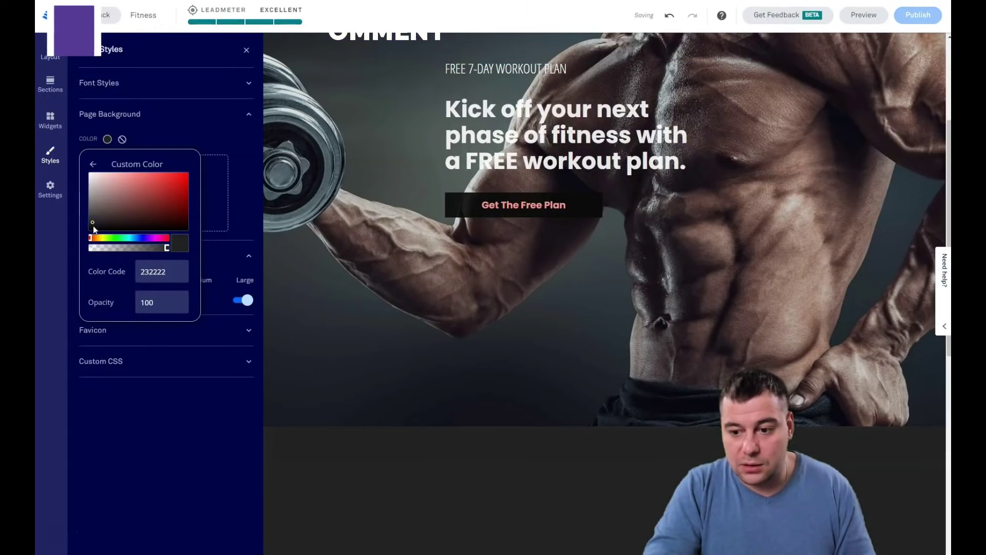
click(91, 217)
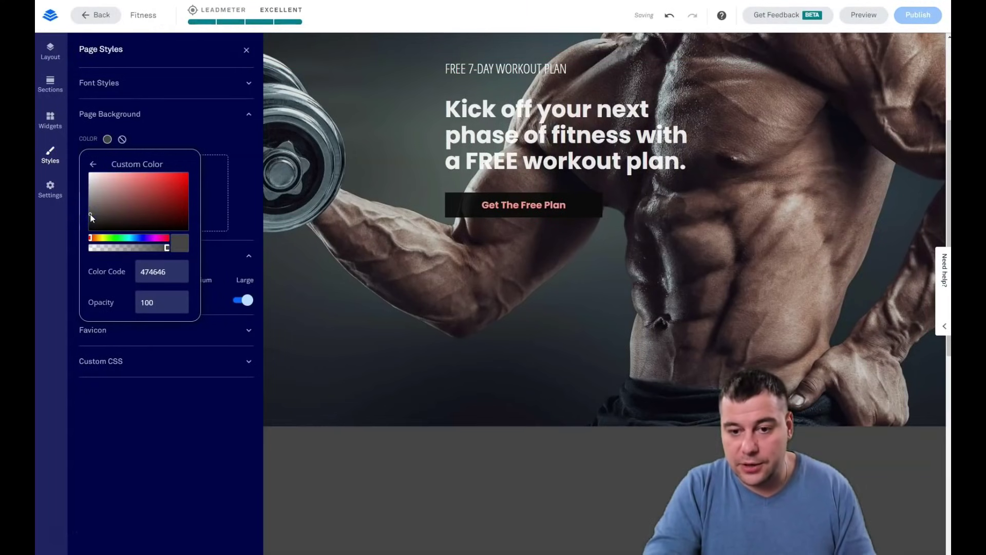
click(91, 208)
click(91, 207)
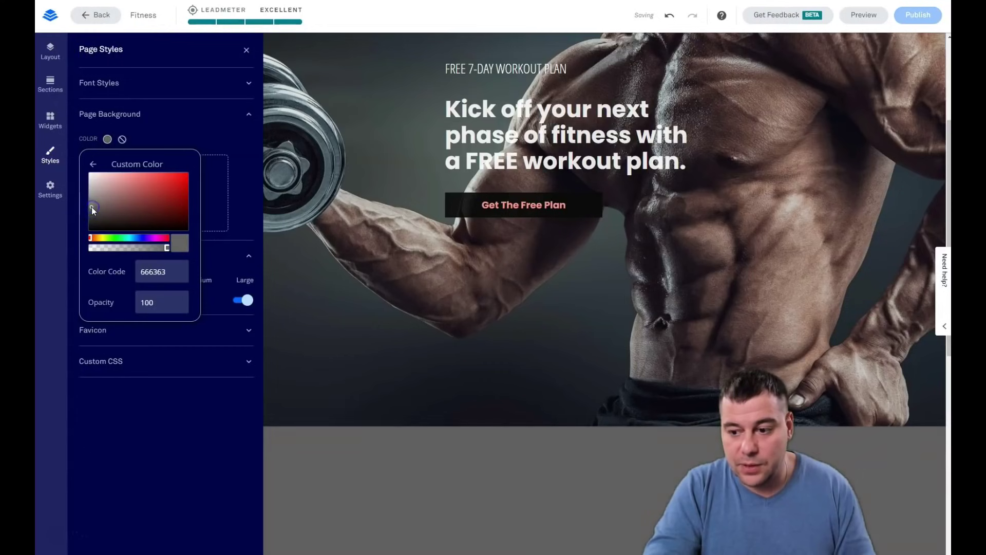
click(91, 212)
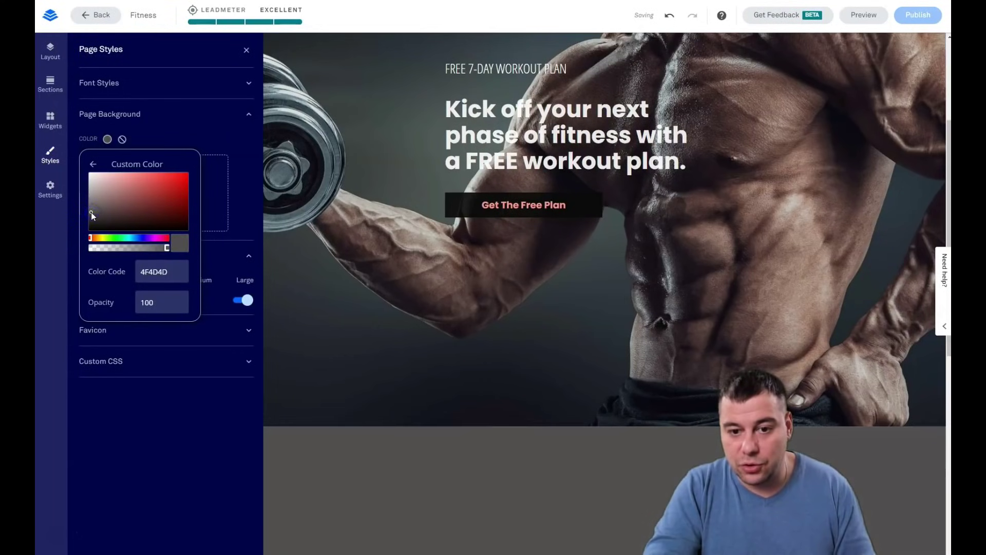
scroll(365, 288, down, 8)
scroll(469, 248, up, 2)
scroll(467, 242, down, 2)
click(91, 222)
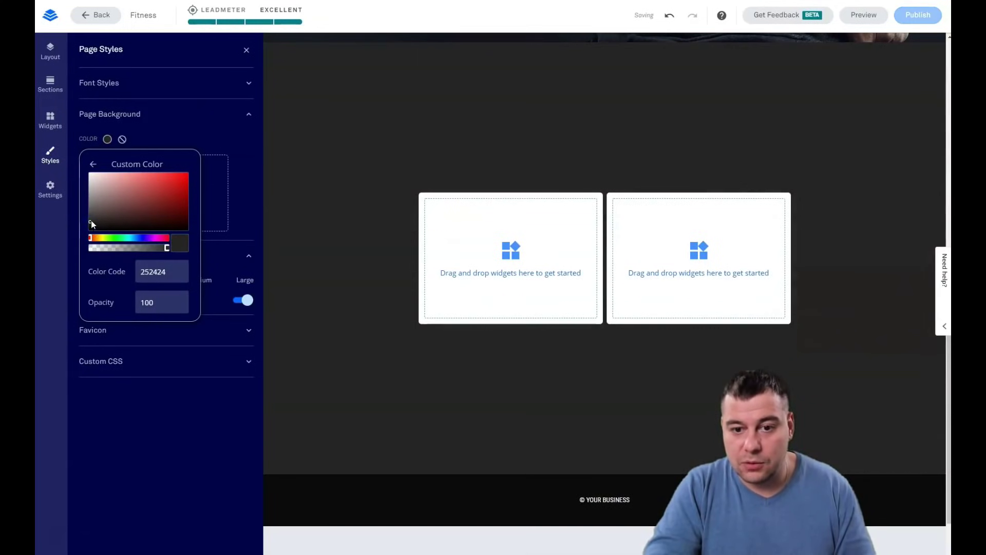
click(489, 305)
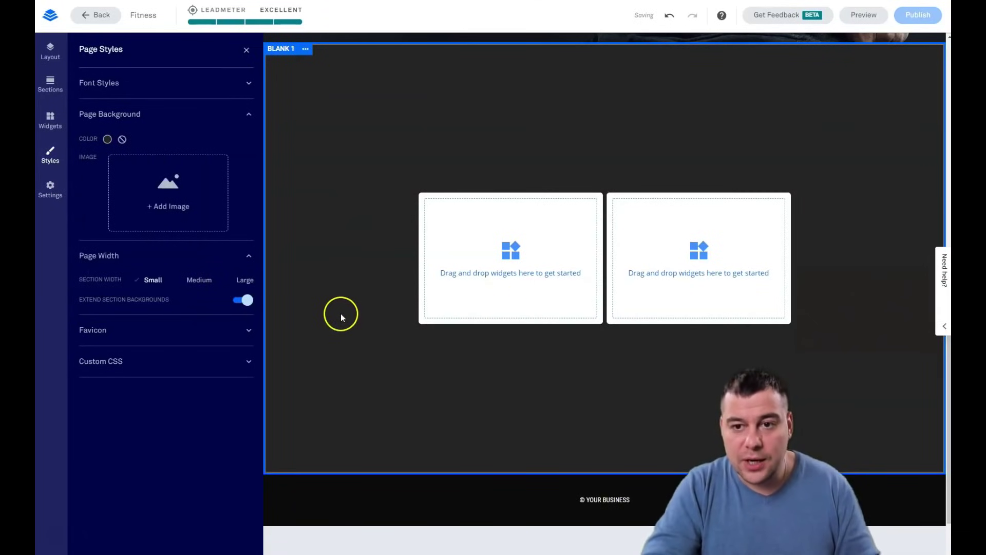
Set the Blank 1 section's minimum height to Auto after trying 50%, and close the section settings
click(306, 49)
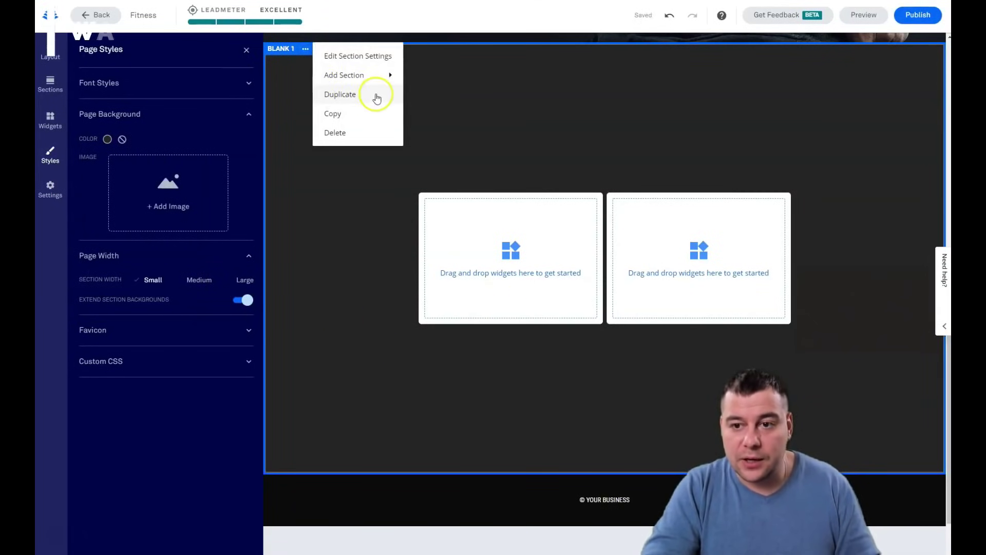
click(202, 282)
click(260, 67)
click(113, 57)
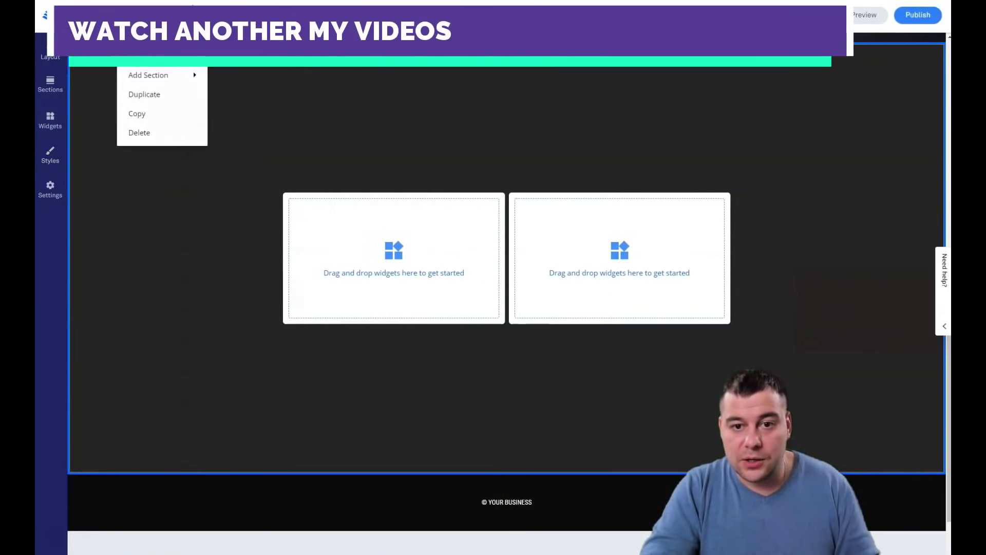
click(197, 318)
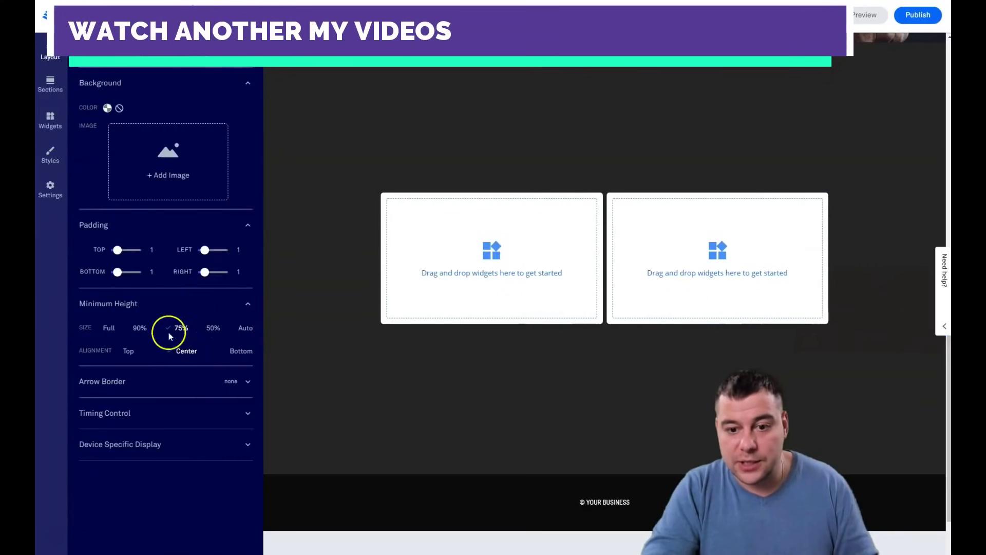
click(213, 329)
click(249, 329)
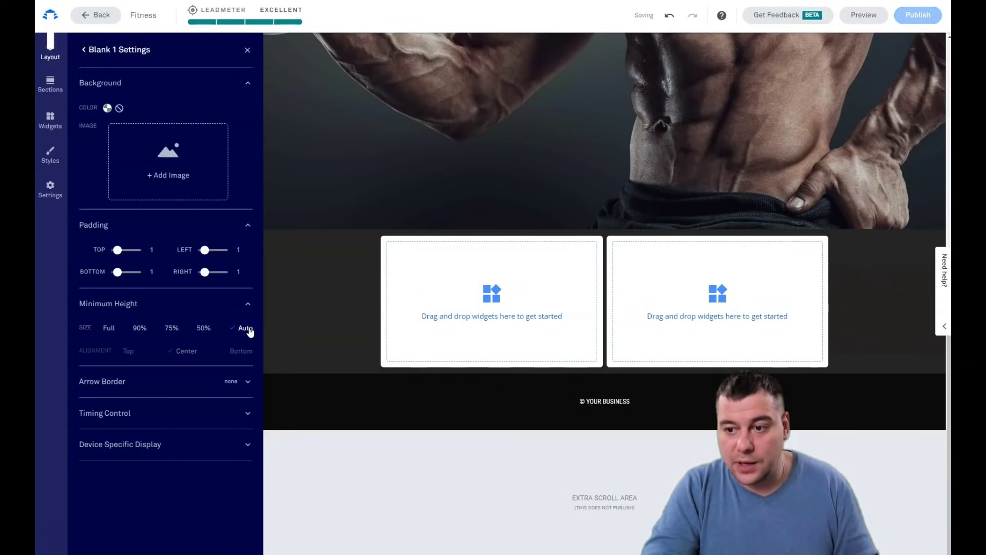
click(204, 331)
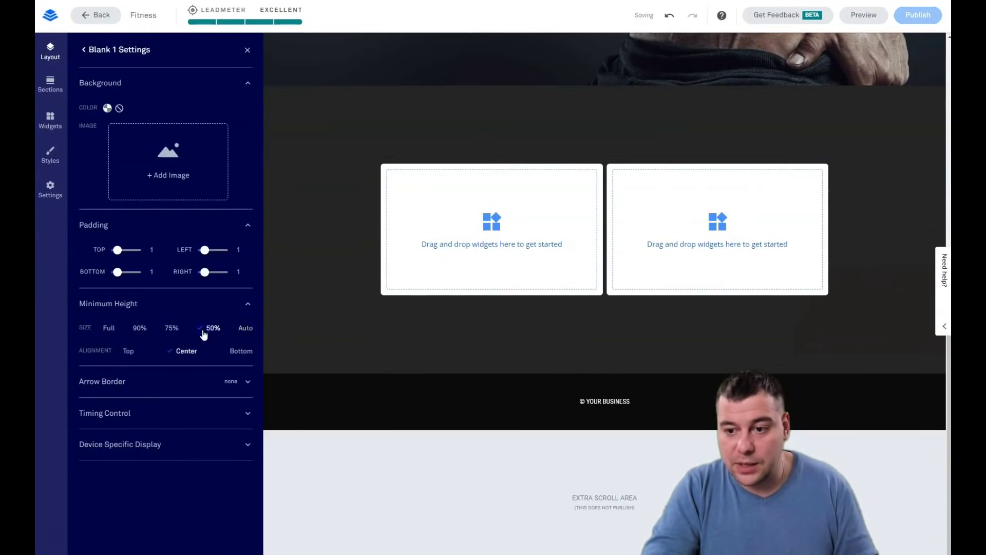
click(246, 334)
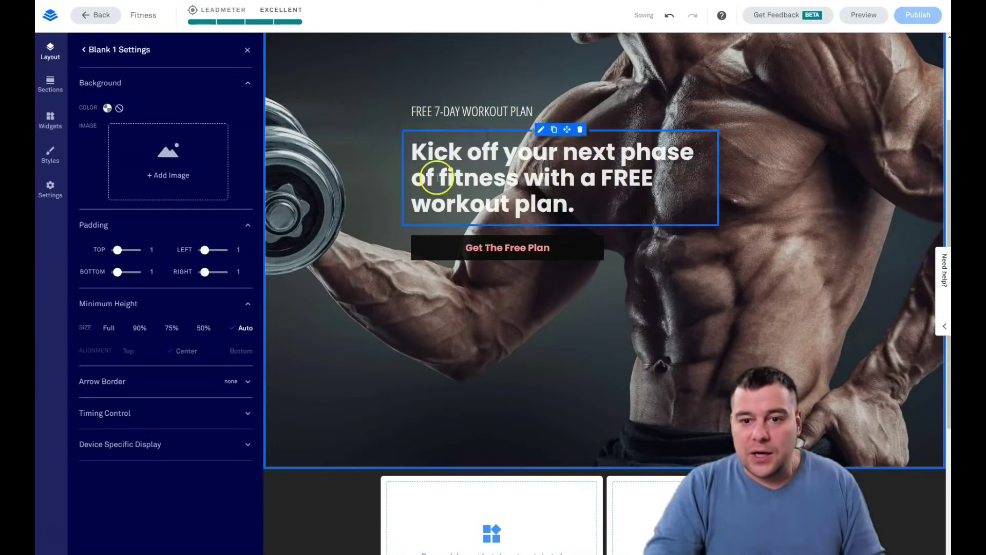
click(247, 49)
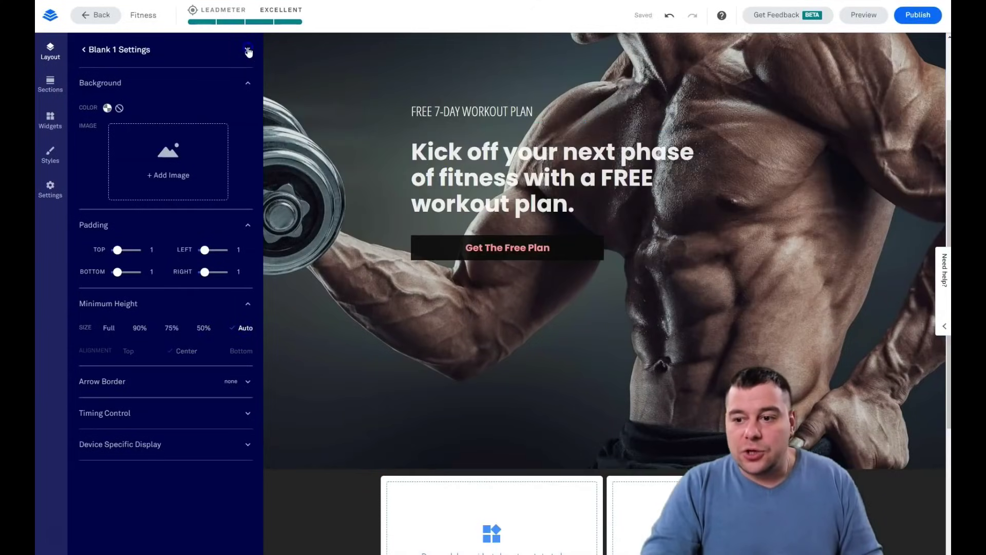
Review the click event options of the Get The Free Plan button and open its pop-up form's integration settings
click(477, 247)
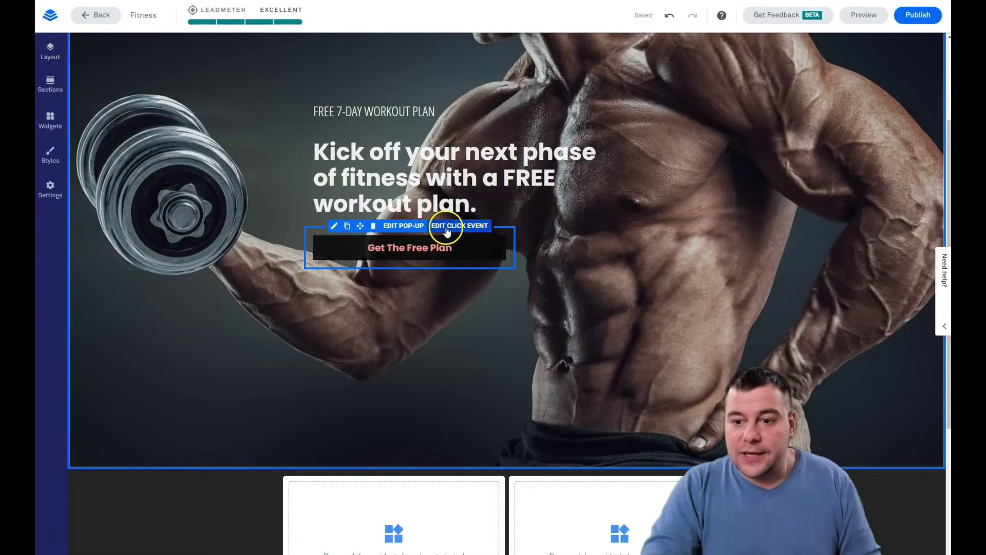
click(448, 229)
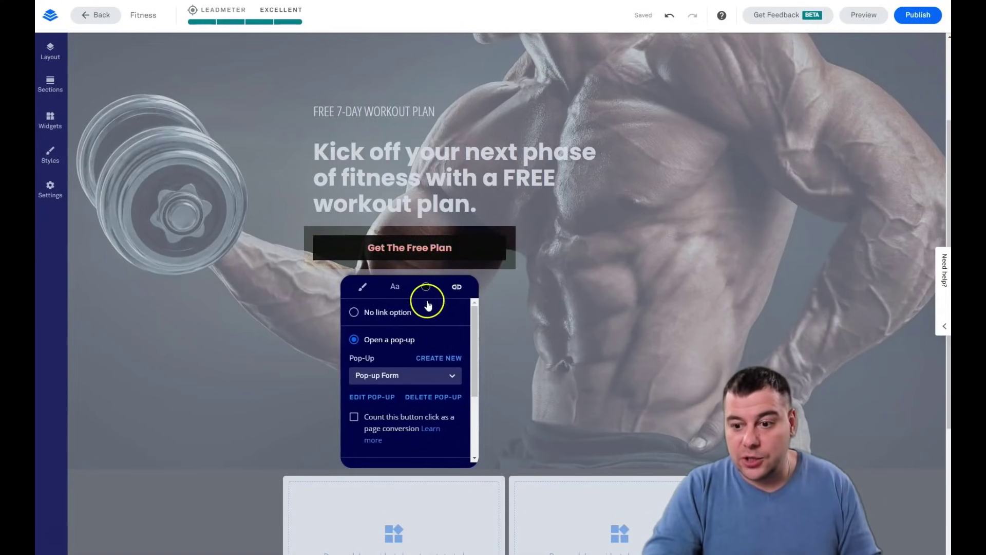
scroll(374, 418, down, 2)
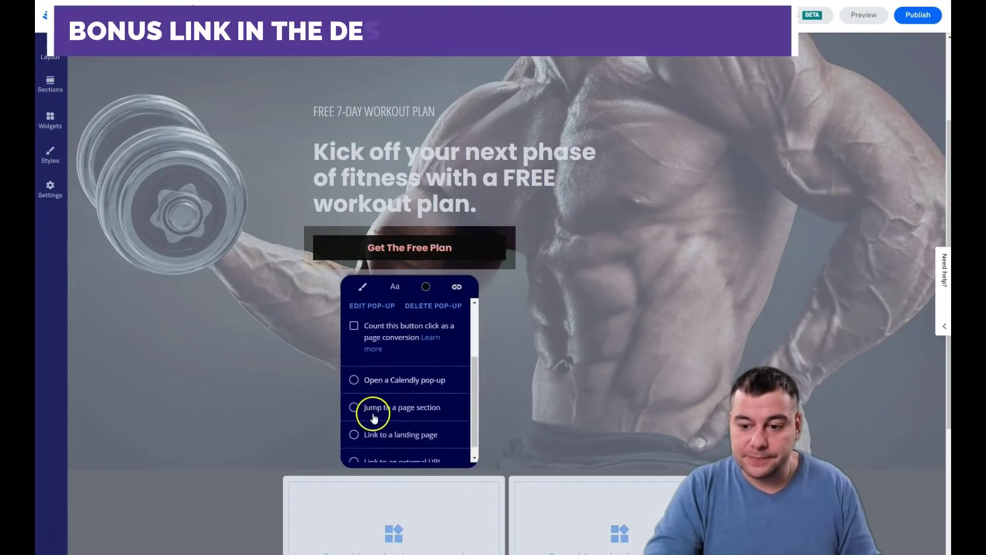
scroll(374, 418, down, 1)
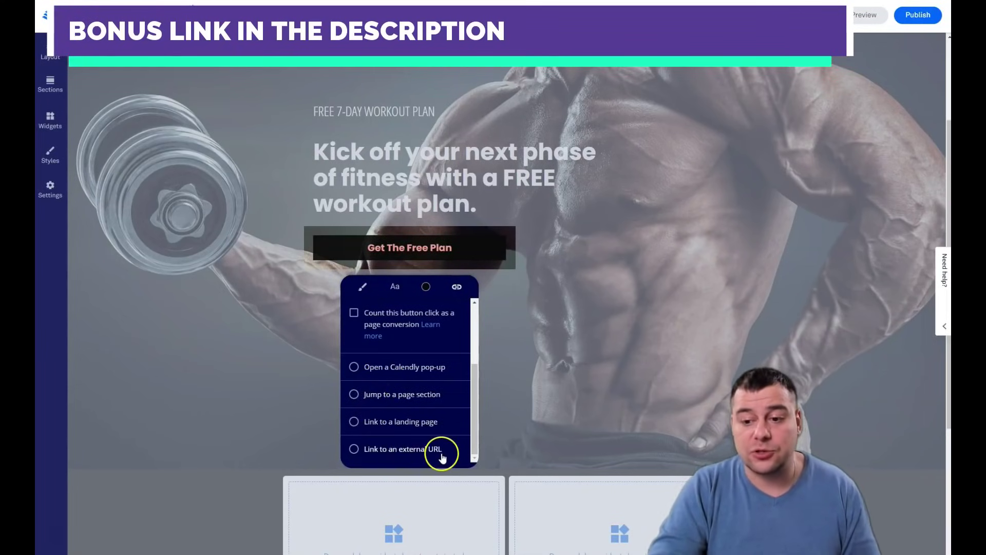
scroll(411, 370, up, 2)
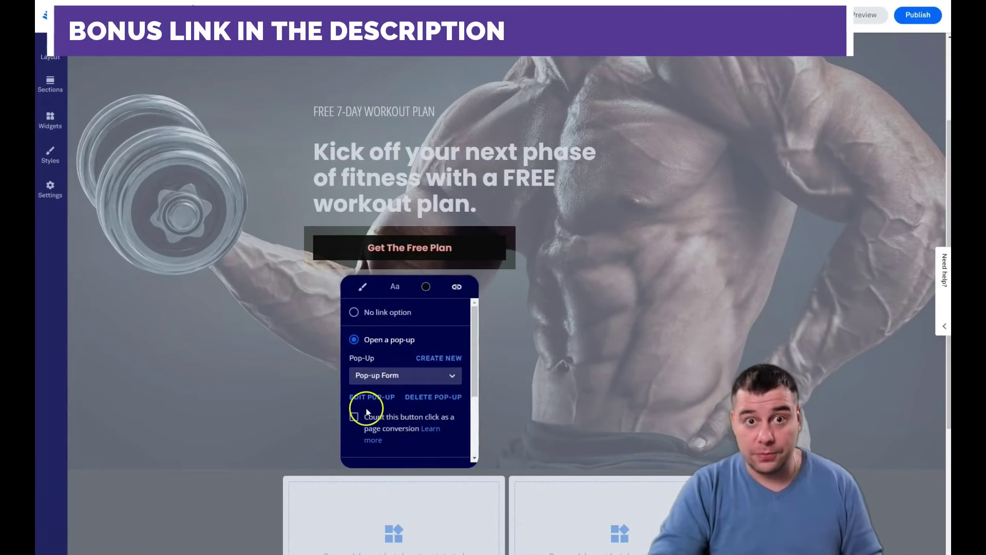
click(367, 398)
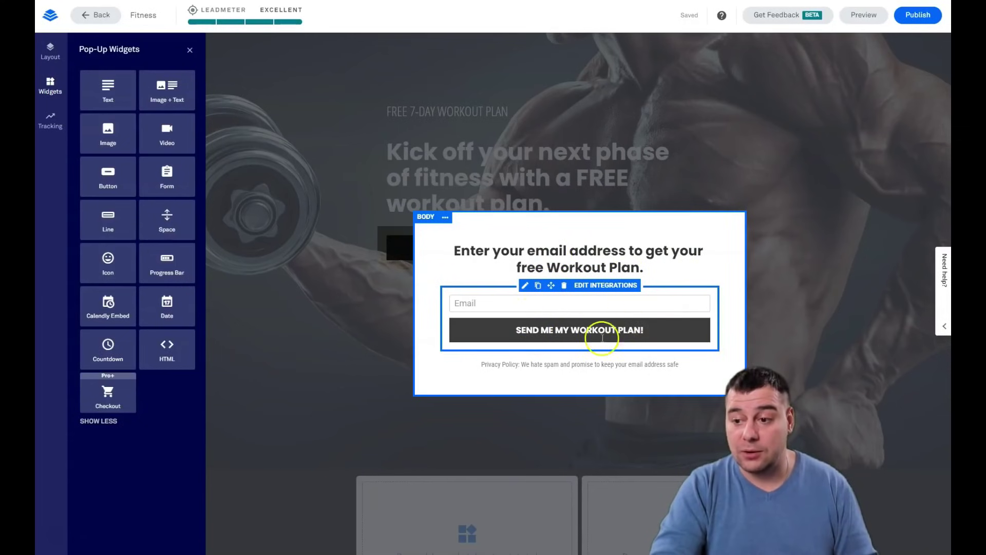
click(592, 285)
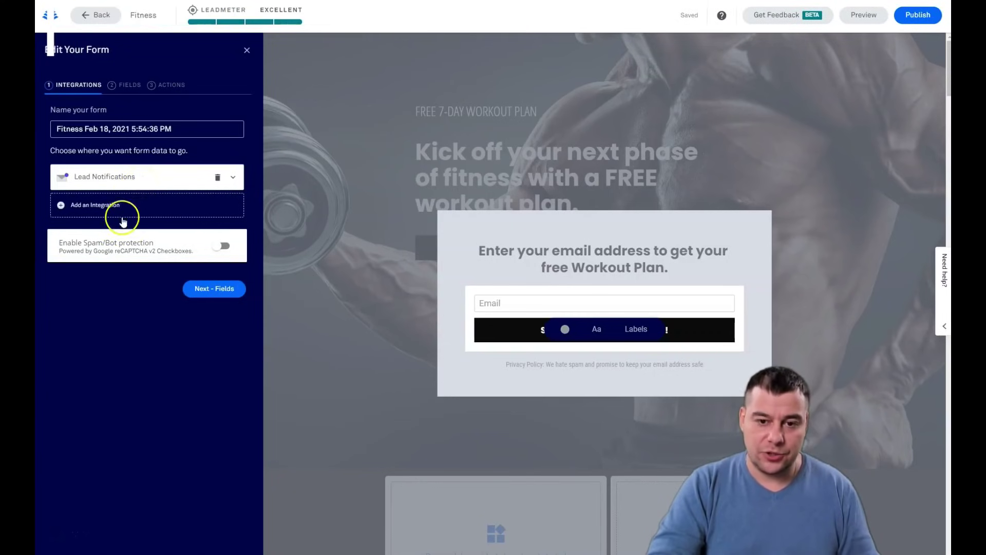
Examine the native and Zapier-powered integration services that can be added to the form
click(100, 207)
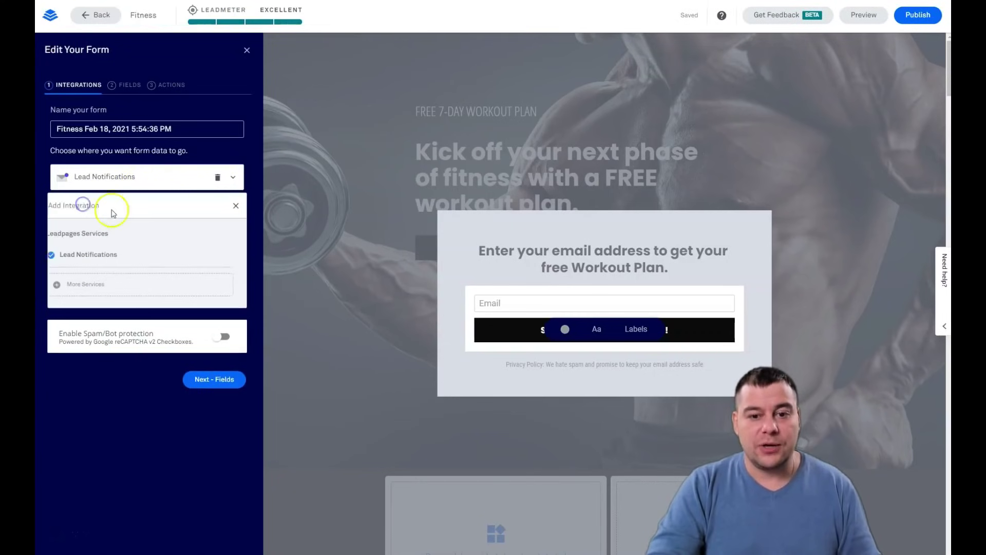
click(91, 284)
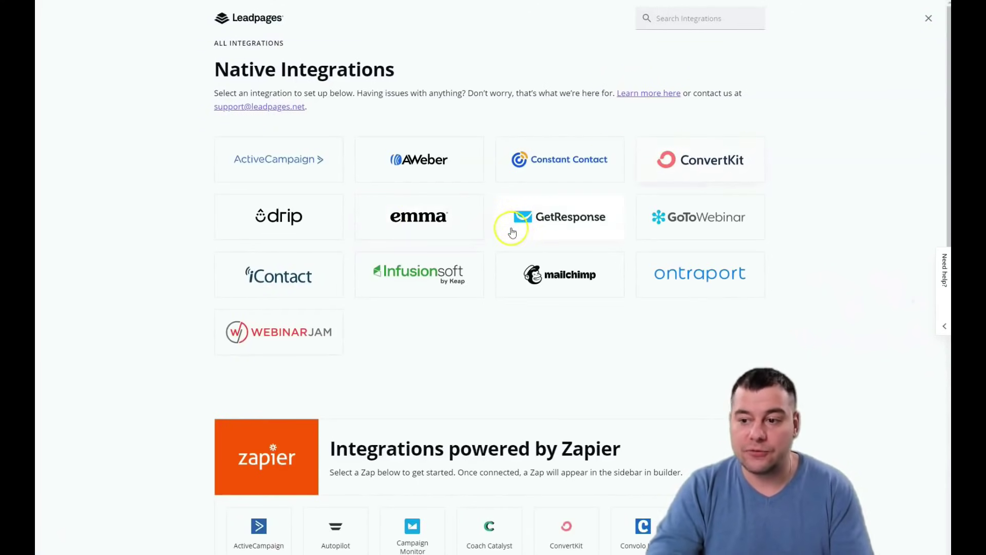
click(340, 245)
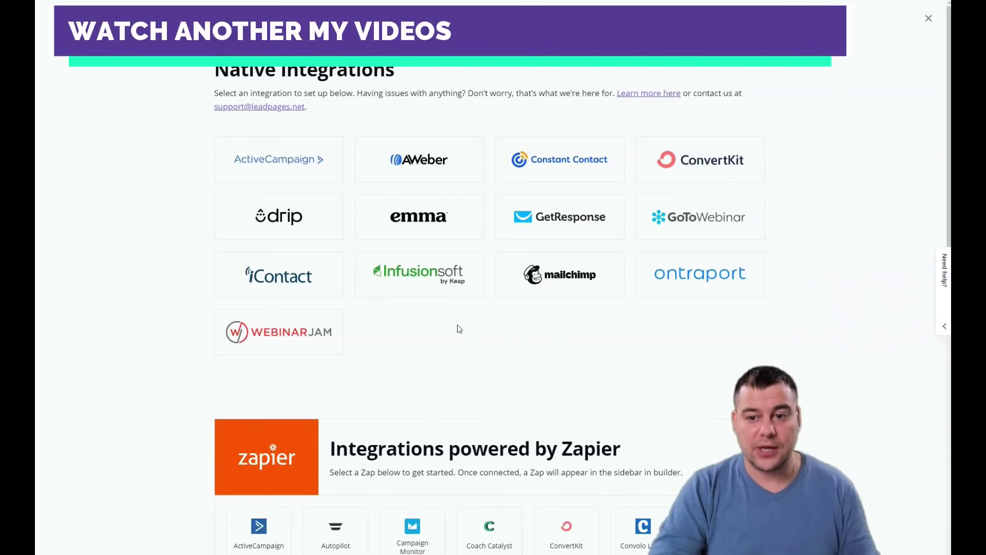
scroll(460, 329, down, 1)
scroll(459, 329, up, 1)
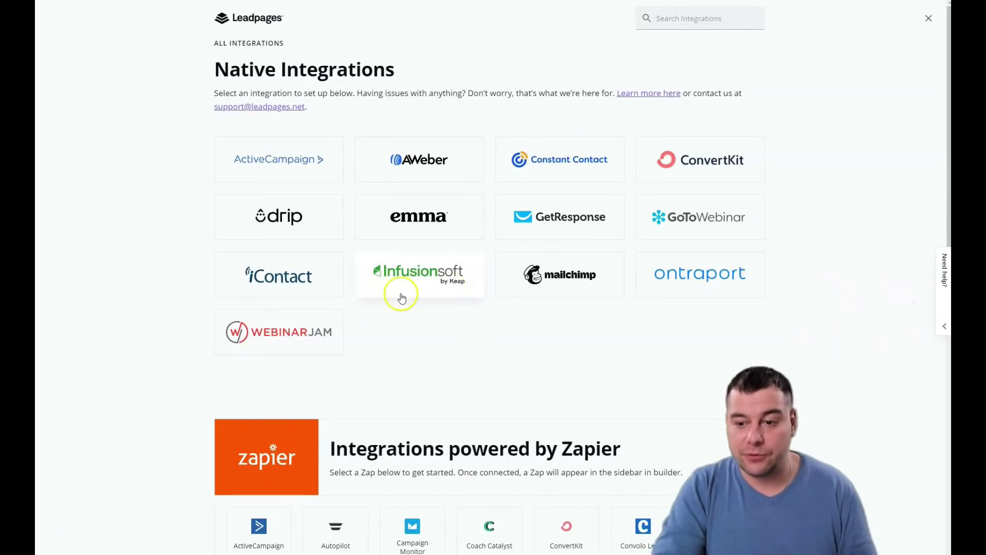
scroll(437, 277, down, 5)
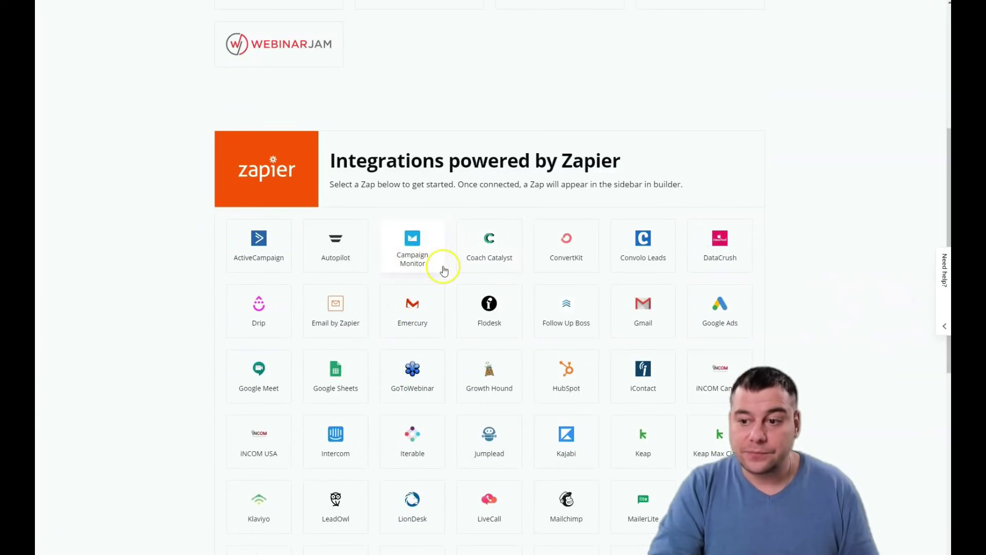
scroll(523, 93, up, 5)
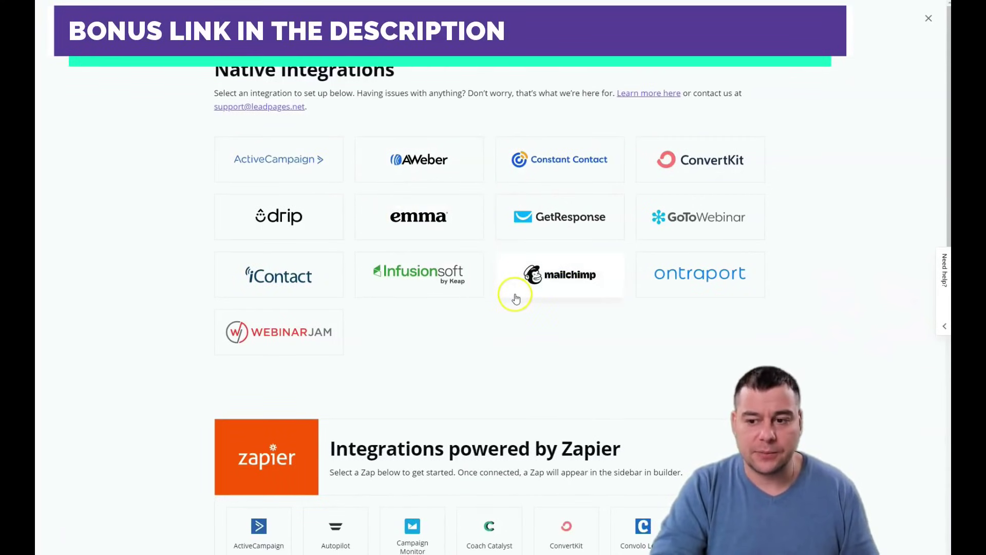
scroll(682, 343, down, 5)
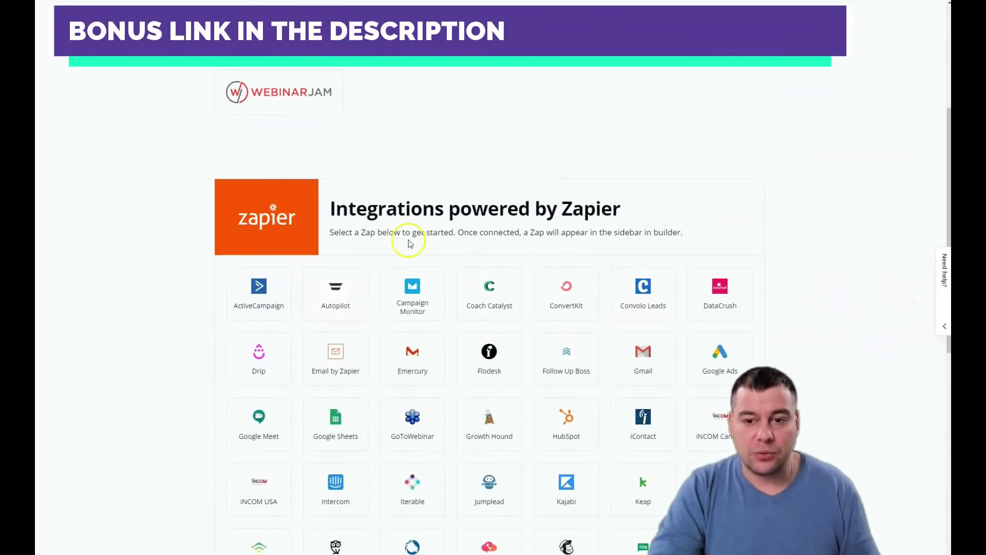
scroll(452, 292, down, 3)
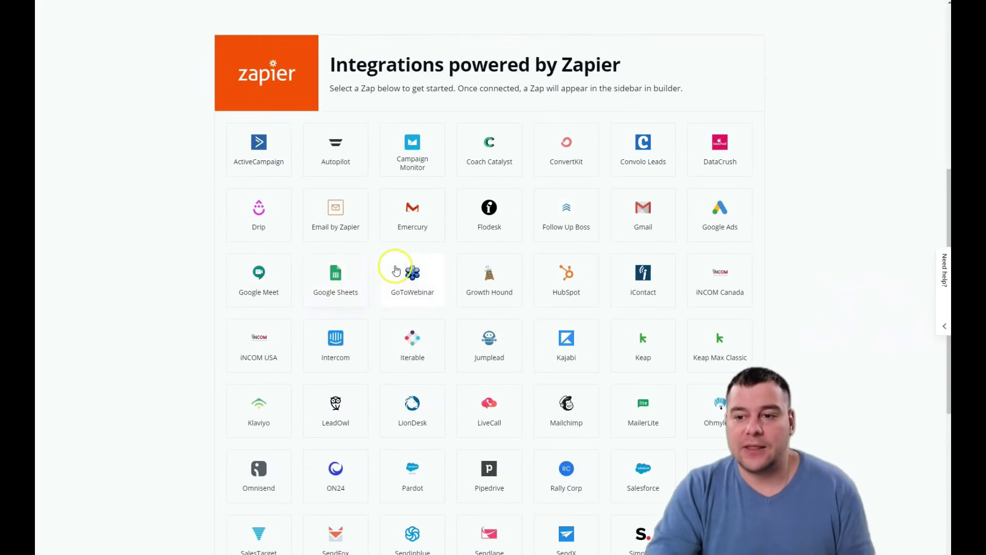
scroll(406, 265, up, 8)
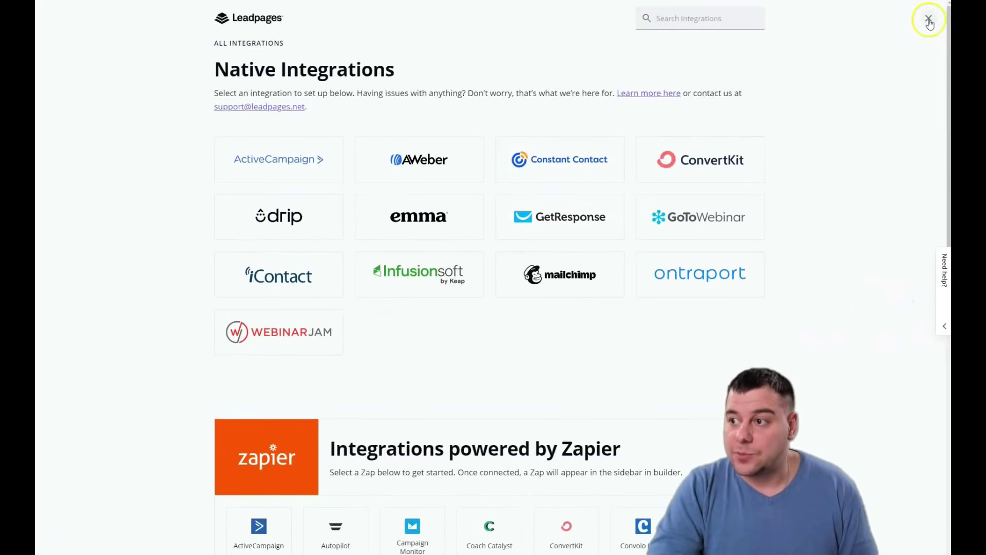
click(930, 20)
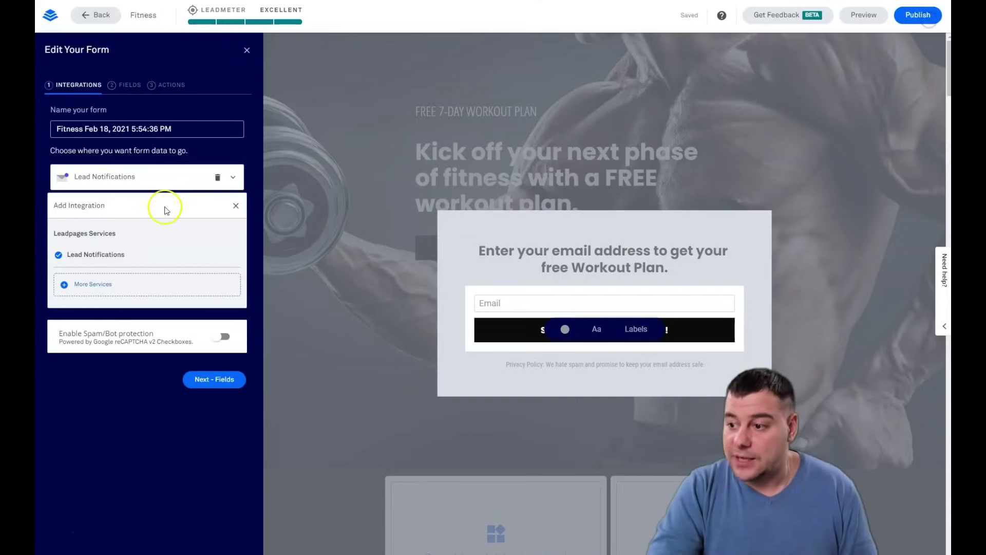
Add a First Name field to the pop-up form and place it above the Email field
click(119, 87)
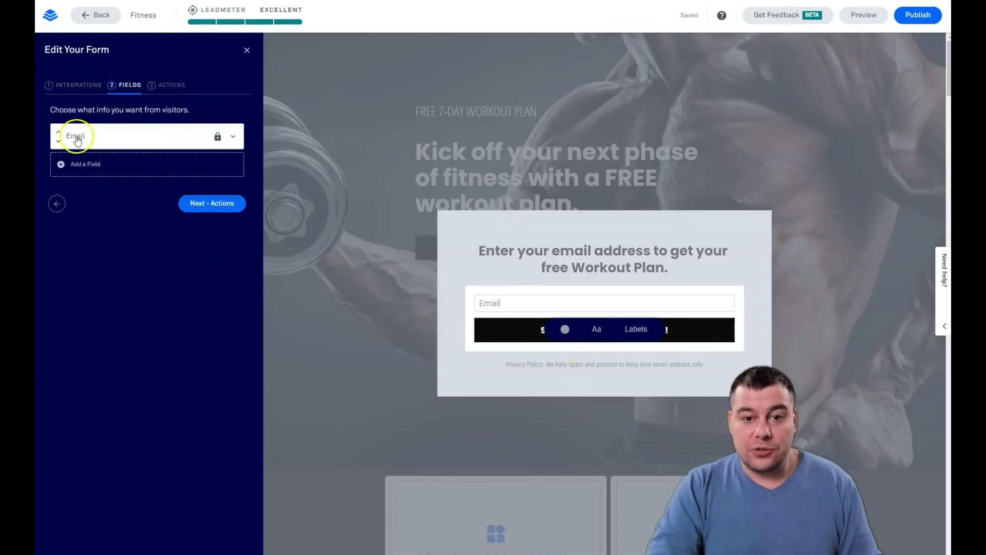
click(61, 166)
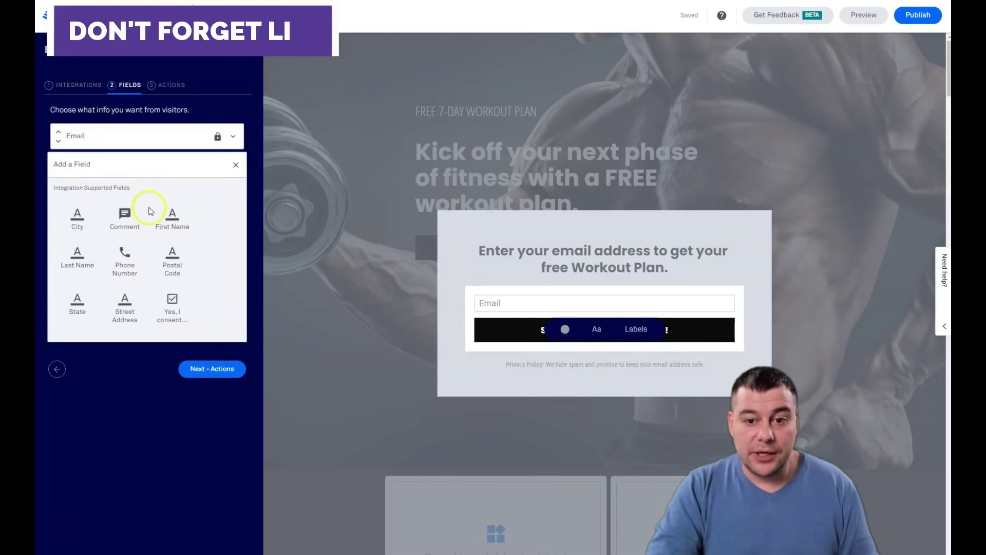
click(169, 219)
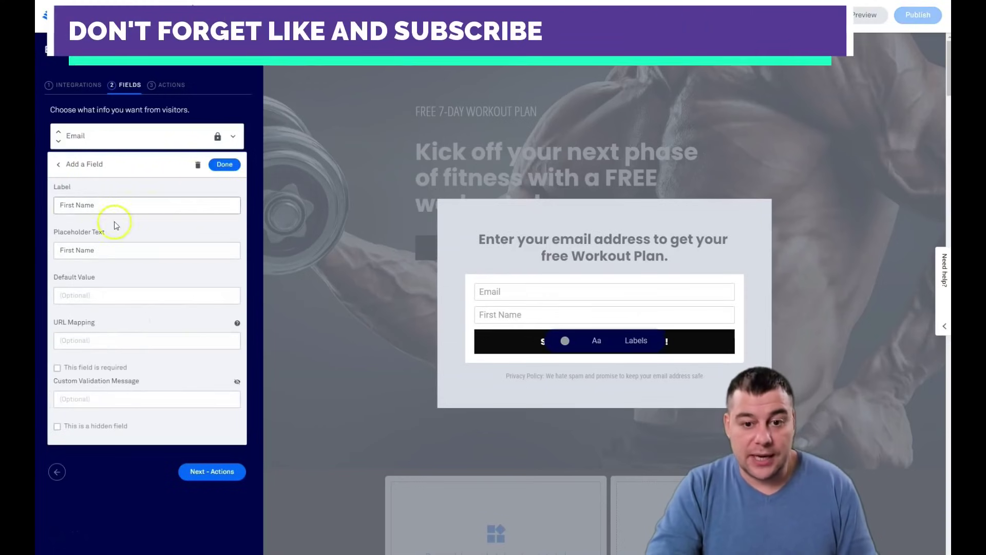
click(218, 167)
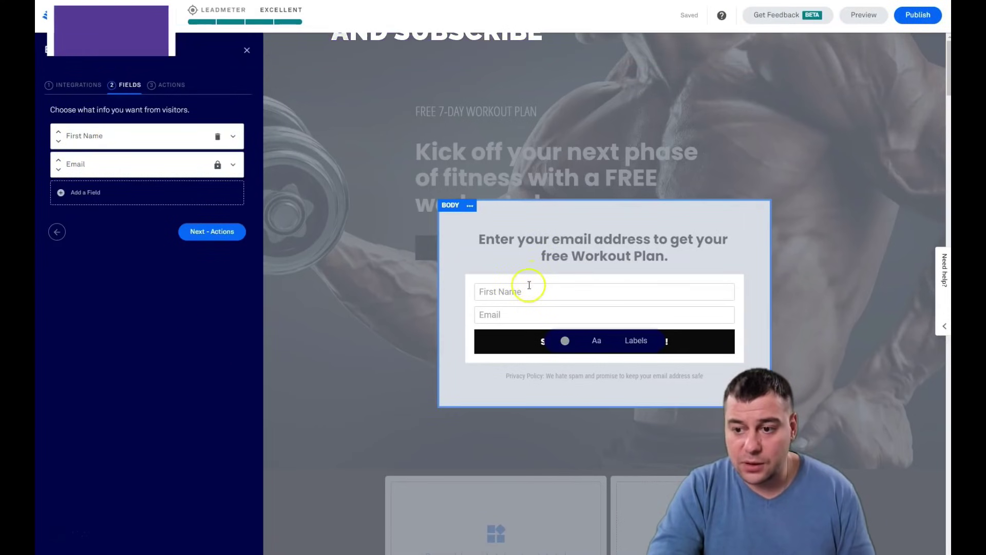
Set the form to send visitors to the default Leadpages thank you page, and close the form editor
click(168, 88)
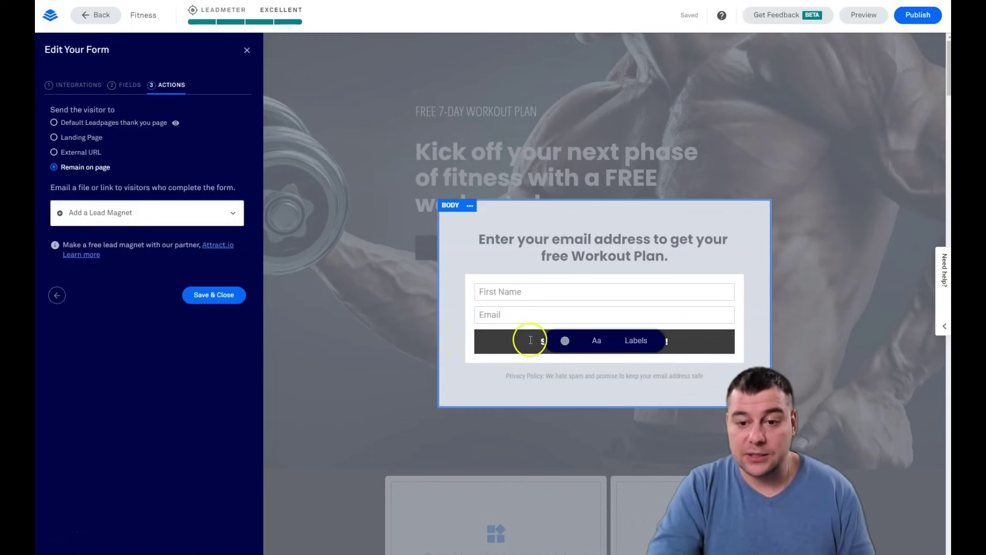
click(67, 119)
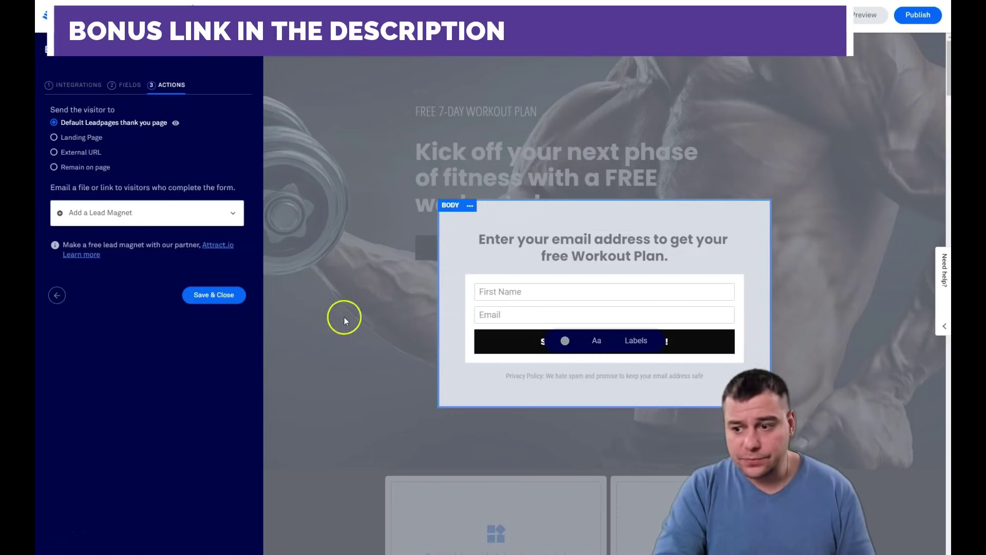
click(303, 162)
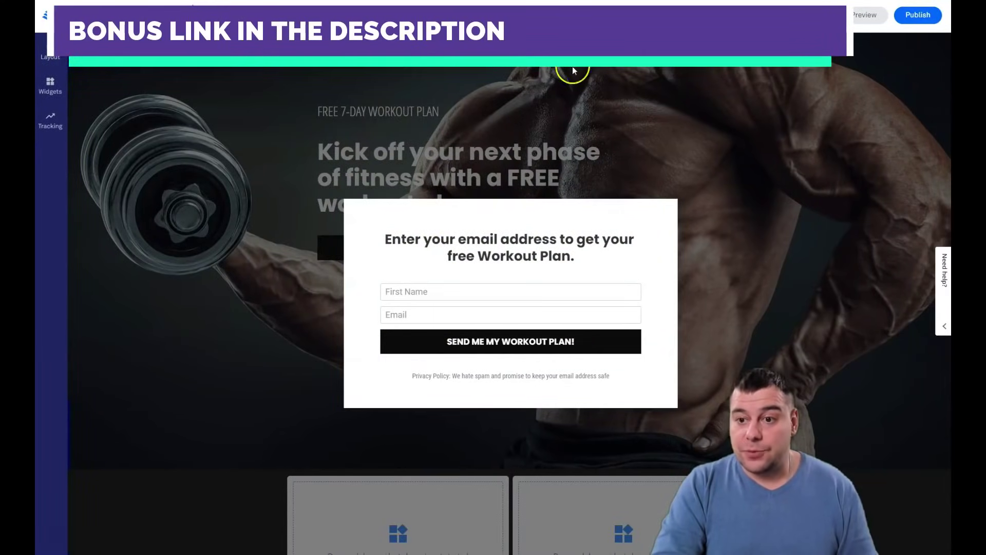
Add a Button widget to the first column of the Blank 1 section and a Video widget to its second column
scroll(577, 309, down, 5)
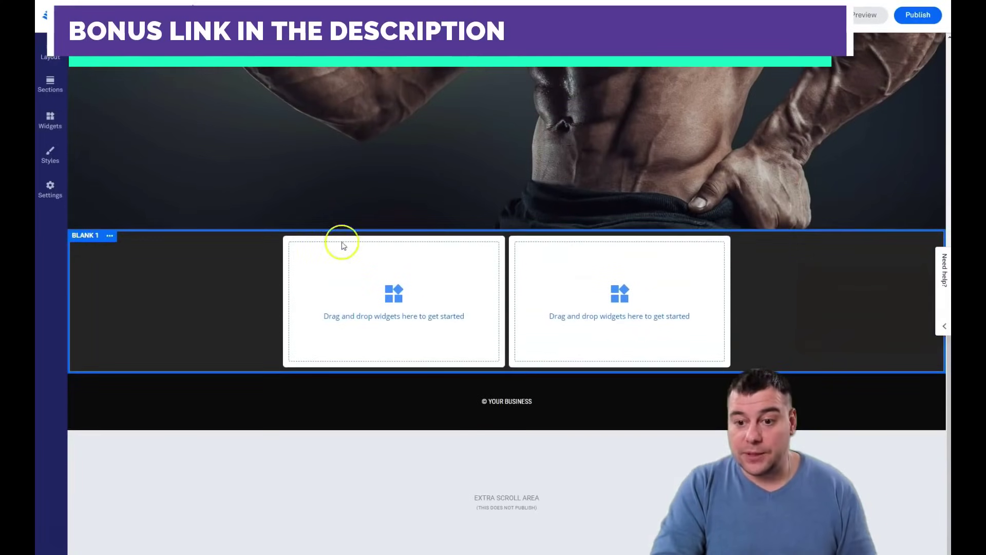
click(50, 119)
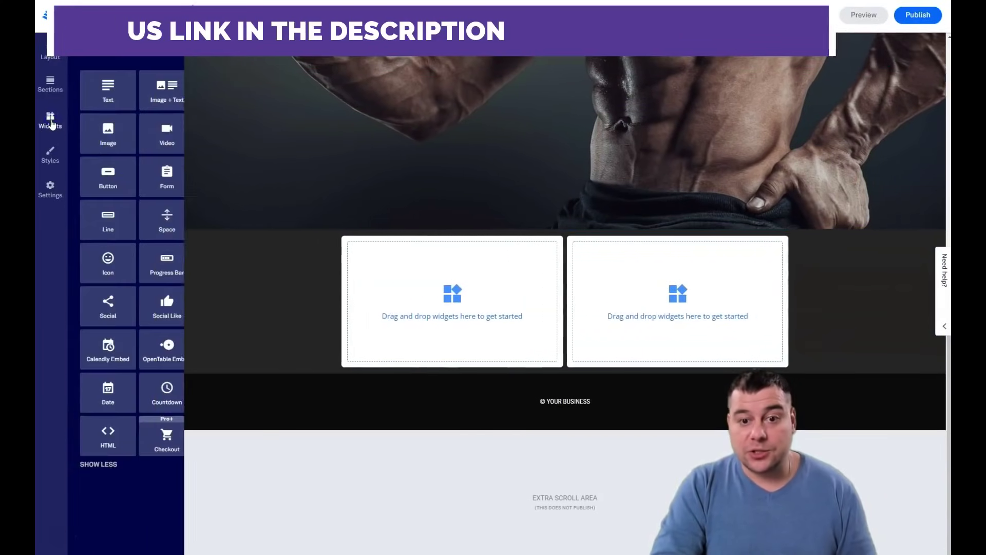
mouse_move(106, 171)
mouse_down()
mouse_move(458, 282)
mouse_move(478, 303)
mouse_up()
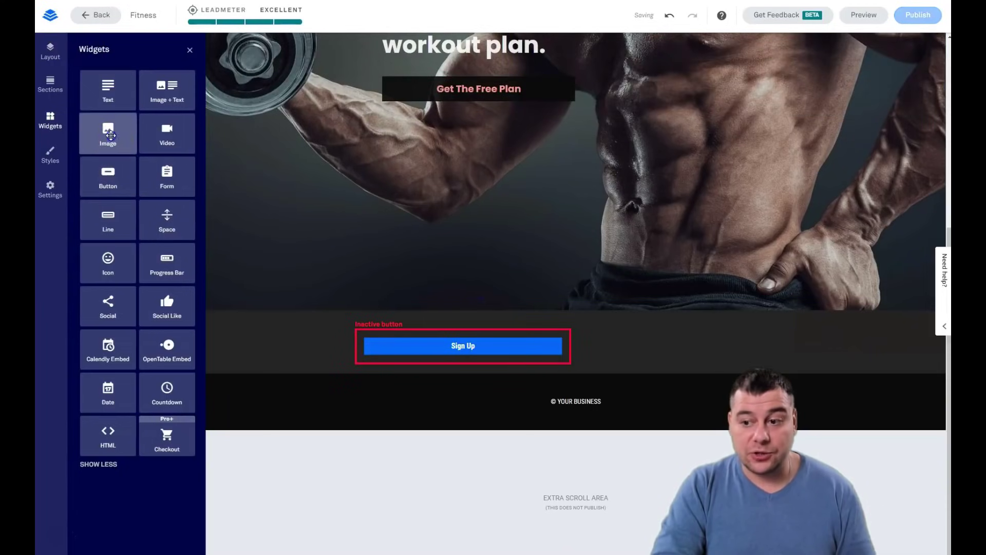
drag(170, 138, 715, 346)
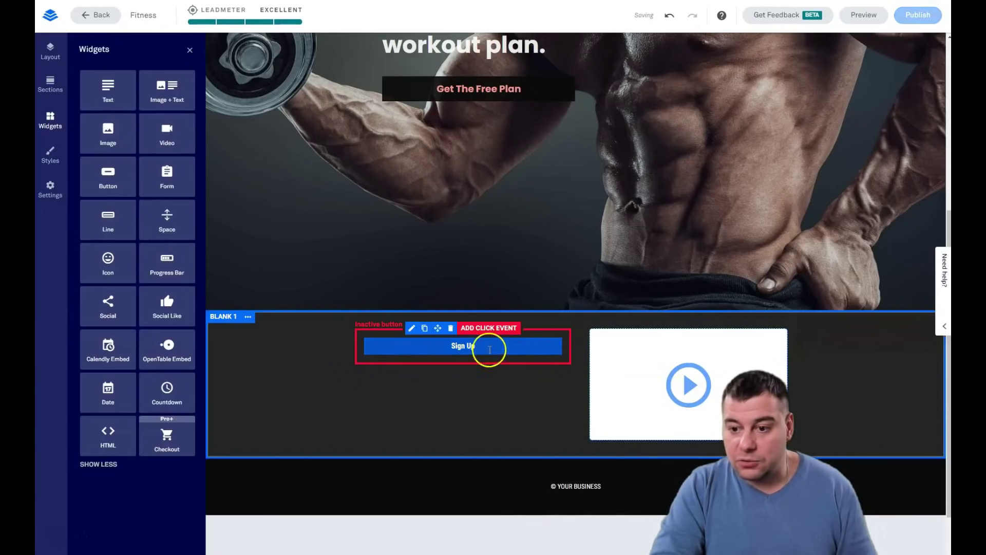
Insert a Space widget above the Sign Up button in the Blank 1 section's first column
mouse_move(144, 224)
mouse_down()
mouse_move(466, 332)
mouse_move(460, 352)
mouse_up()
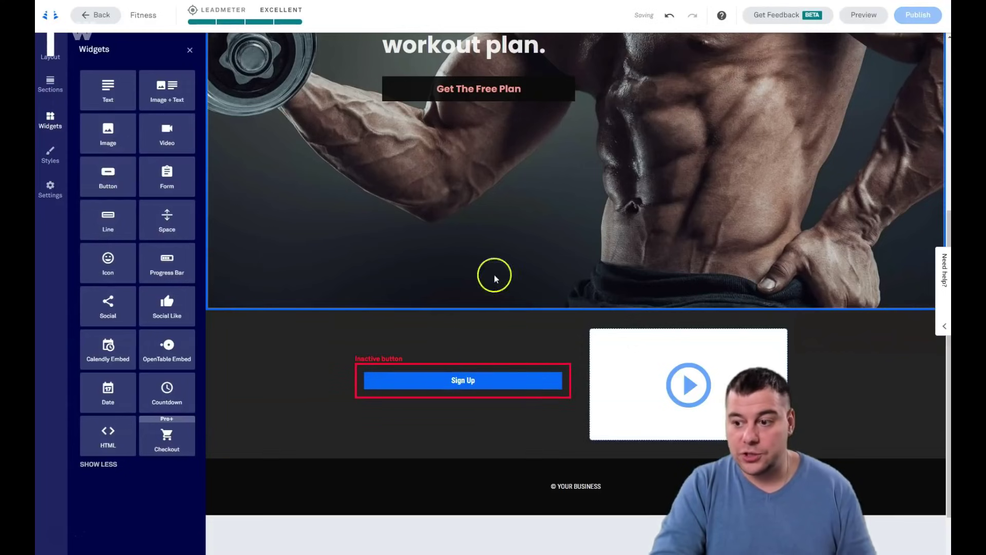